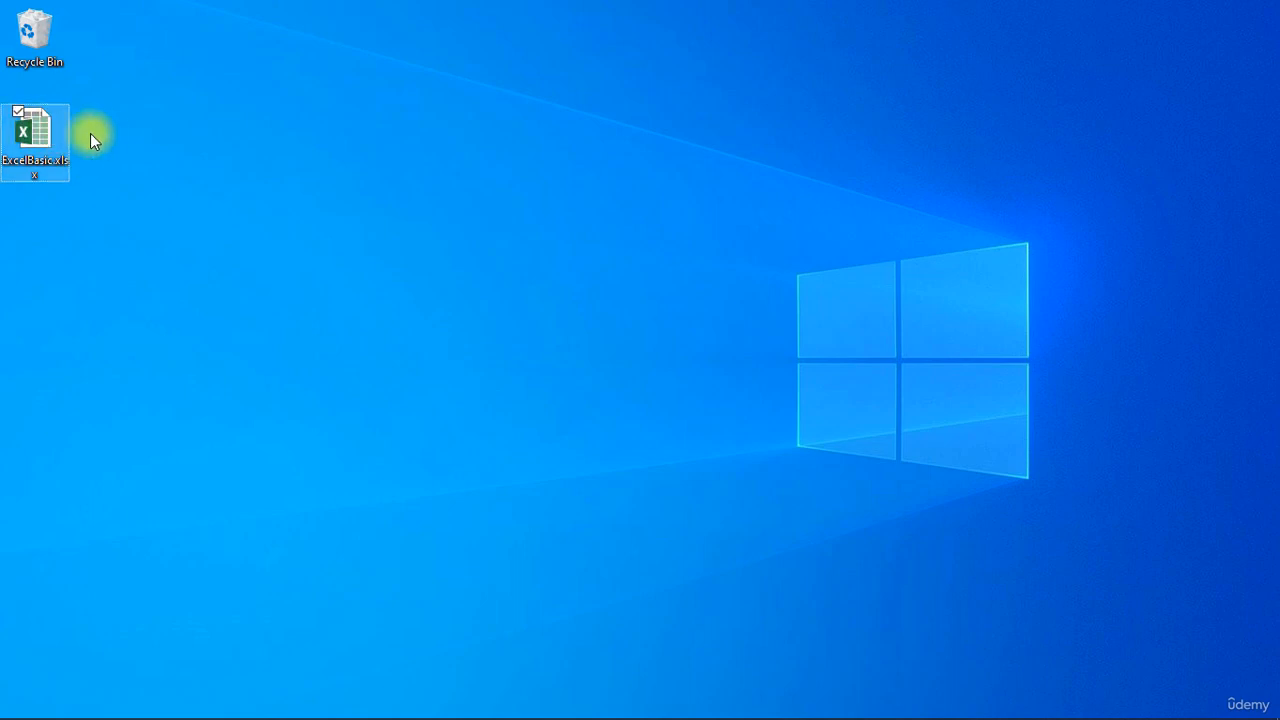
- Open ExcelBasic.xlsx from the desktop in Excel
double_click(35, 132)
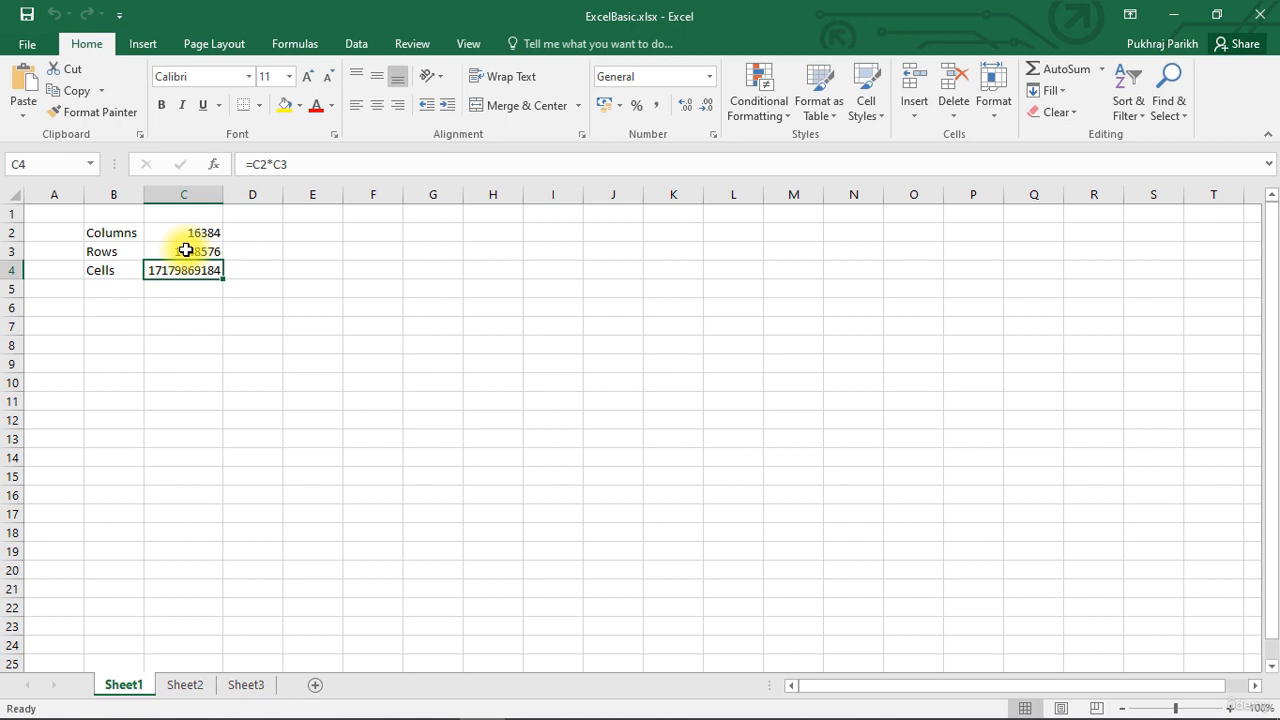
click(118, 231)
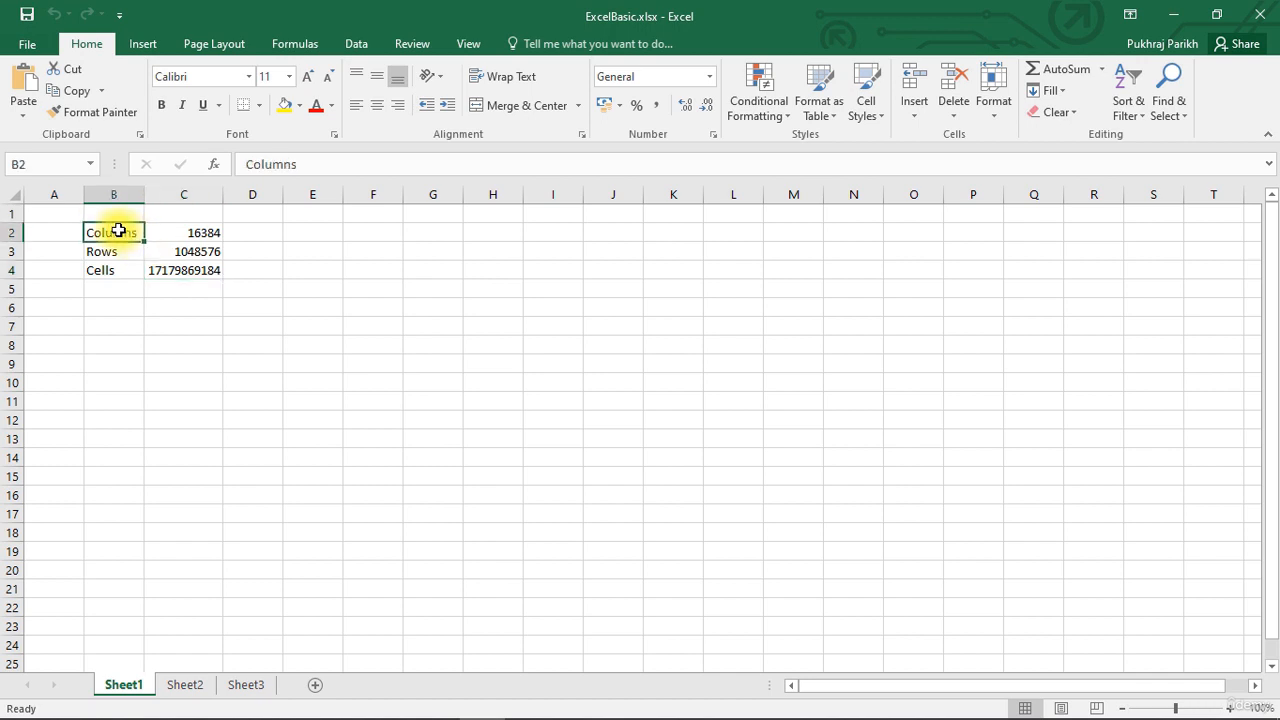
click(182, 232)
click(123, 251)
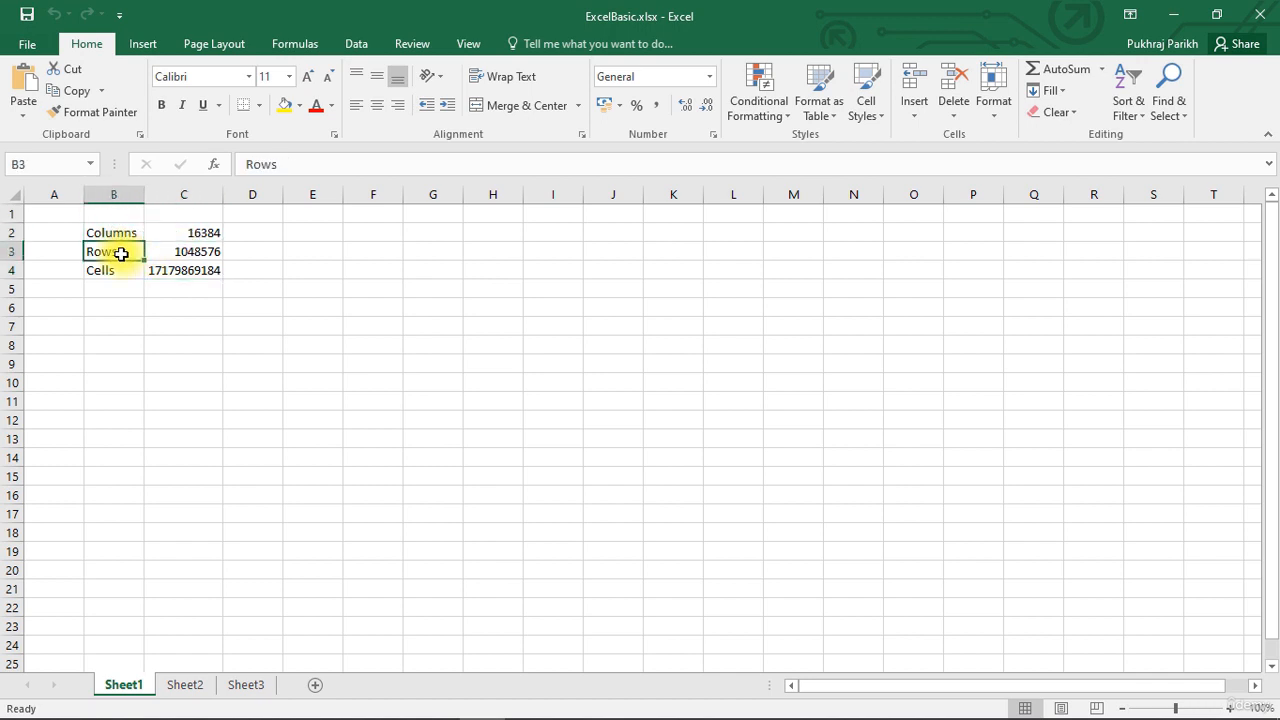
click(180, 250)
click(119, 234)
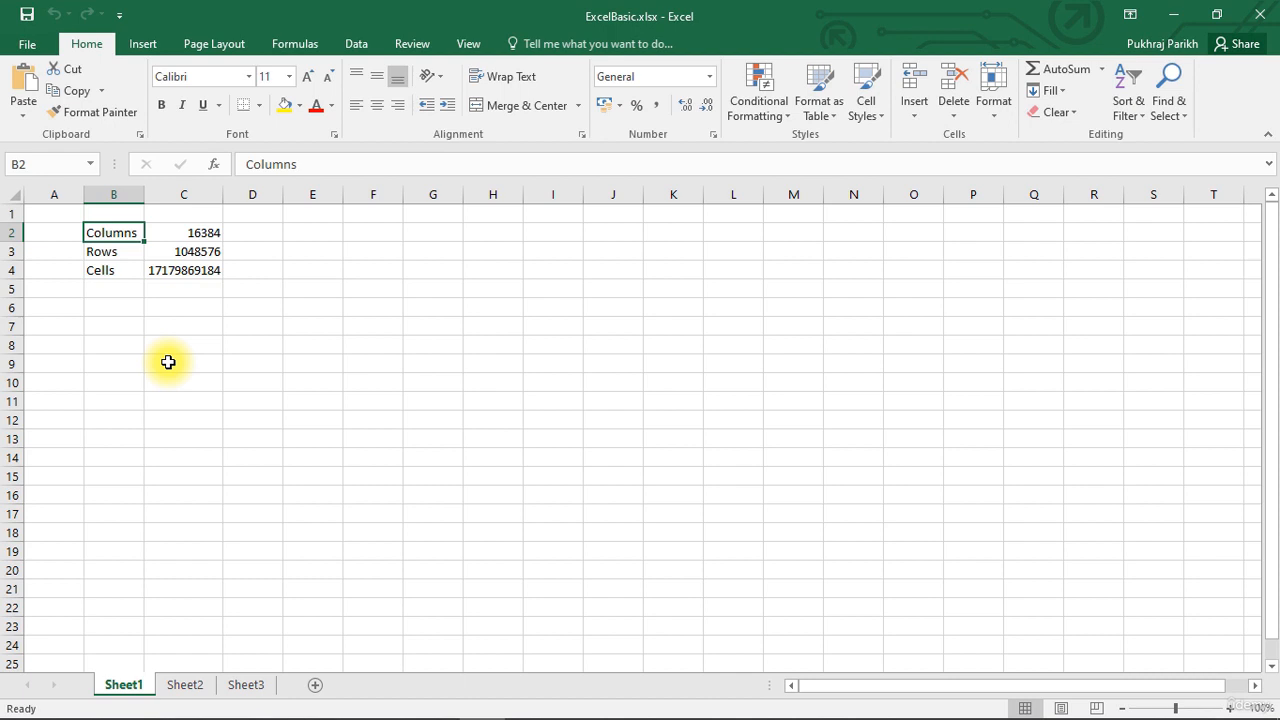
- Try overwriting B2, cancel with Esc to keep Columns, then put B2 into Edit mode
text(Cells)
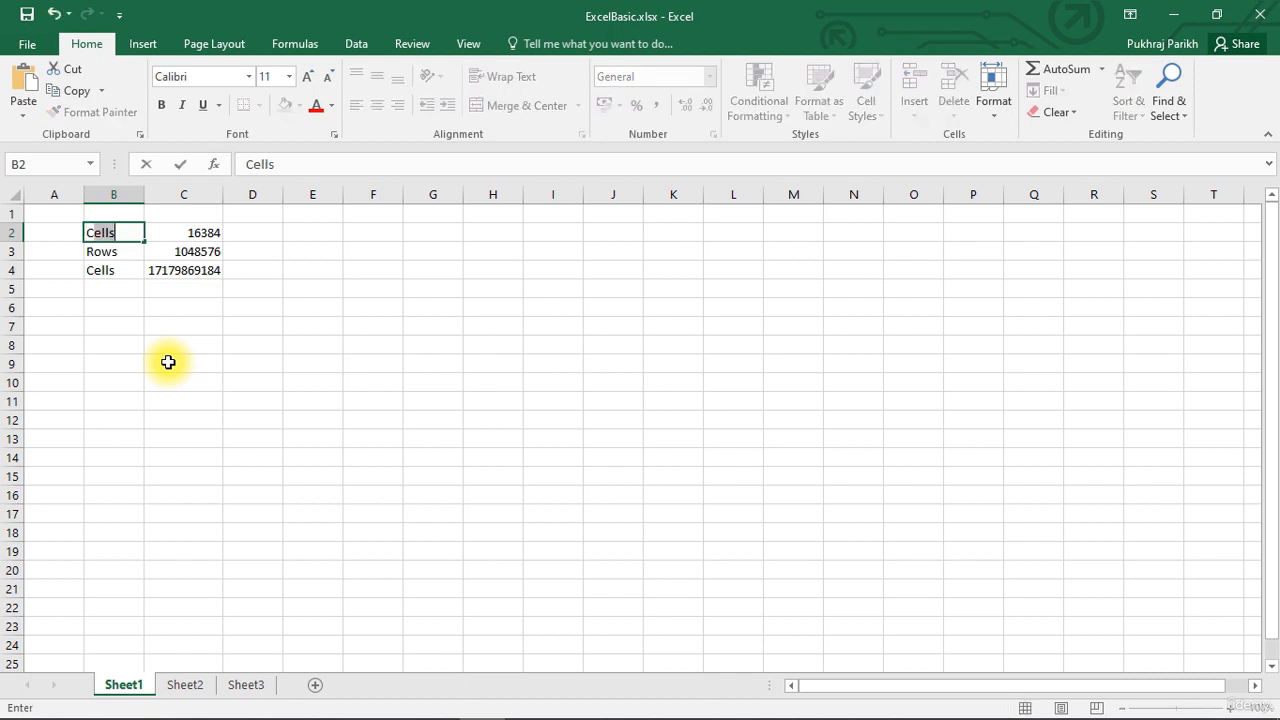
text(olumn)
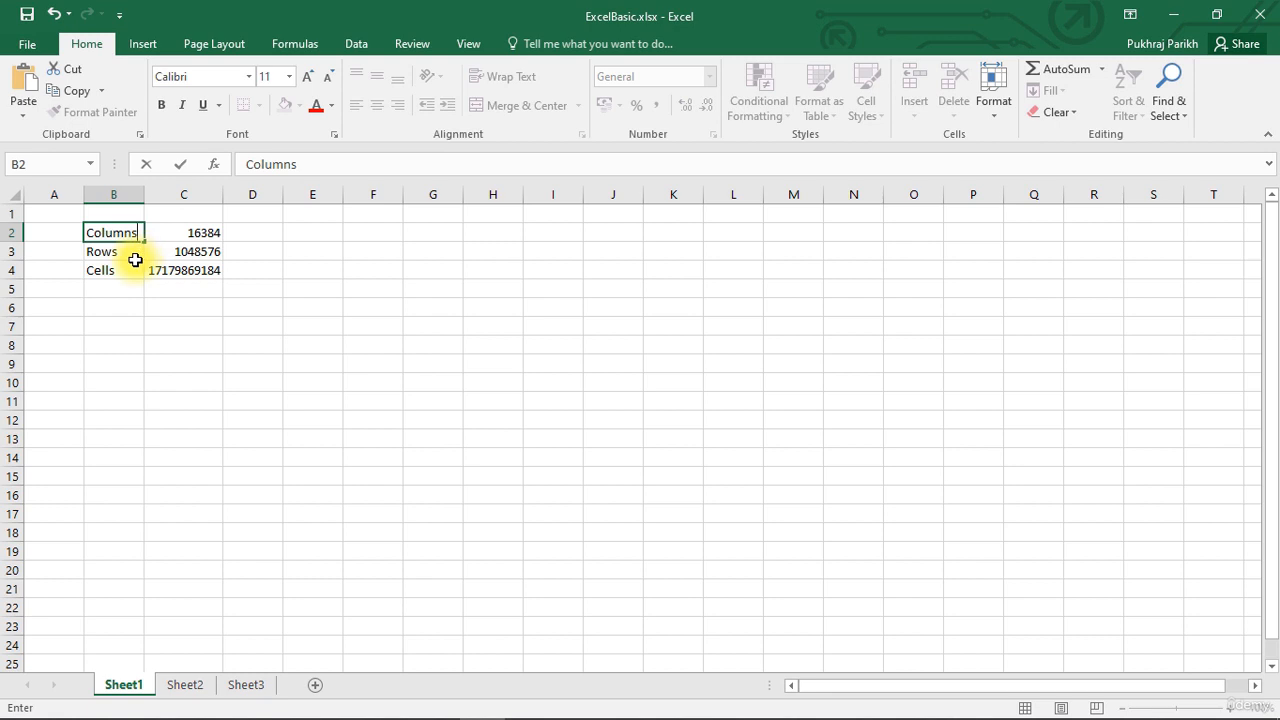
click(89, 232)
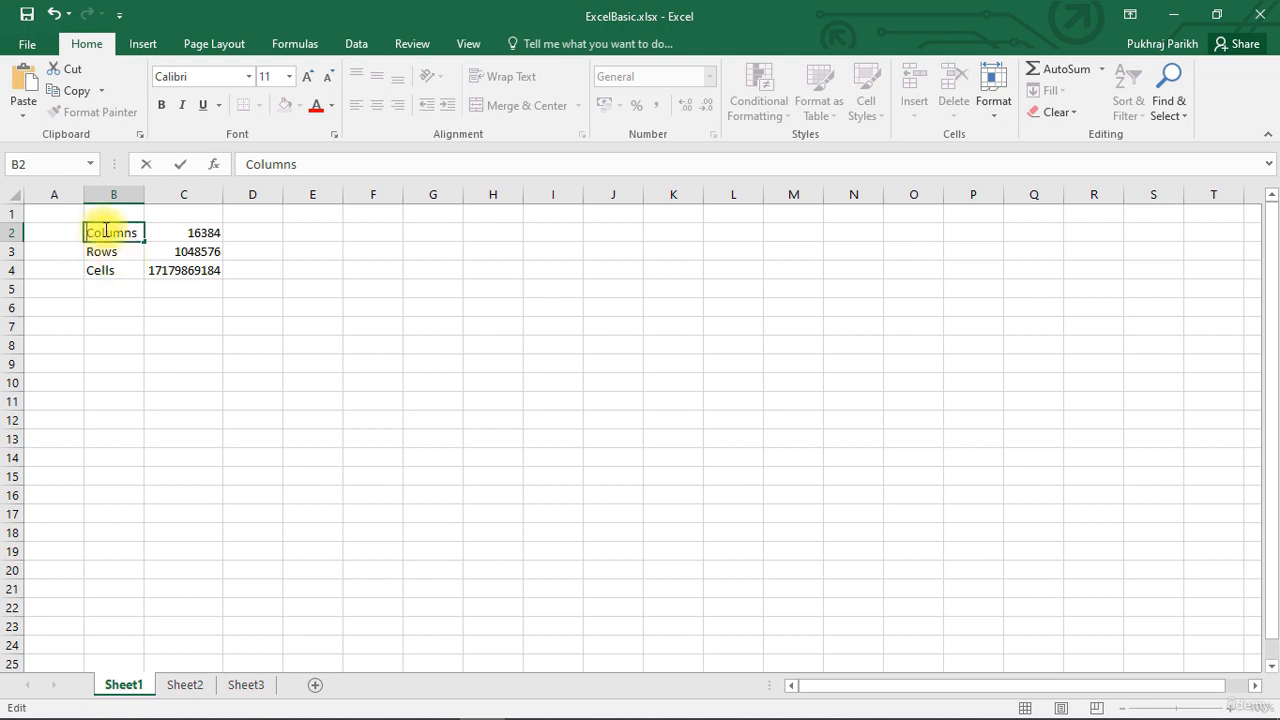
key(Escape)
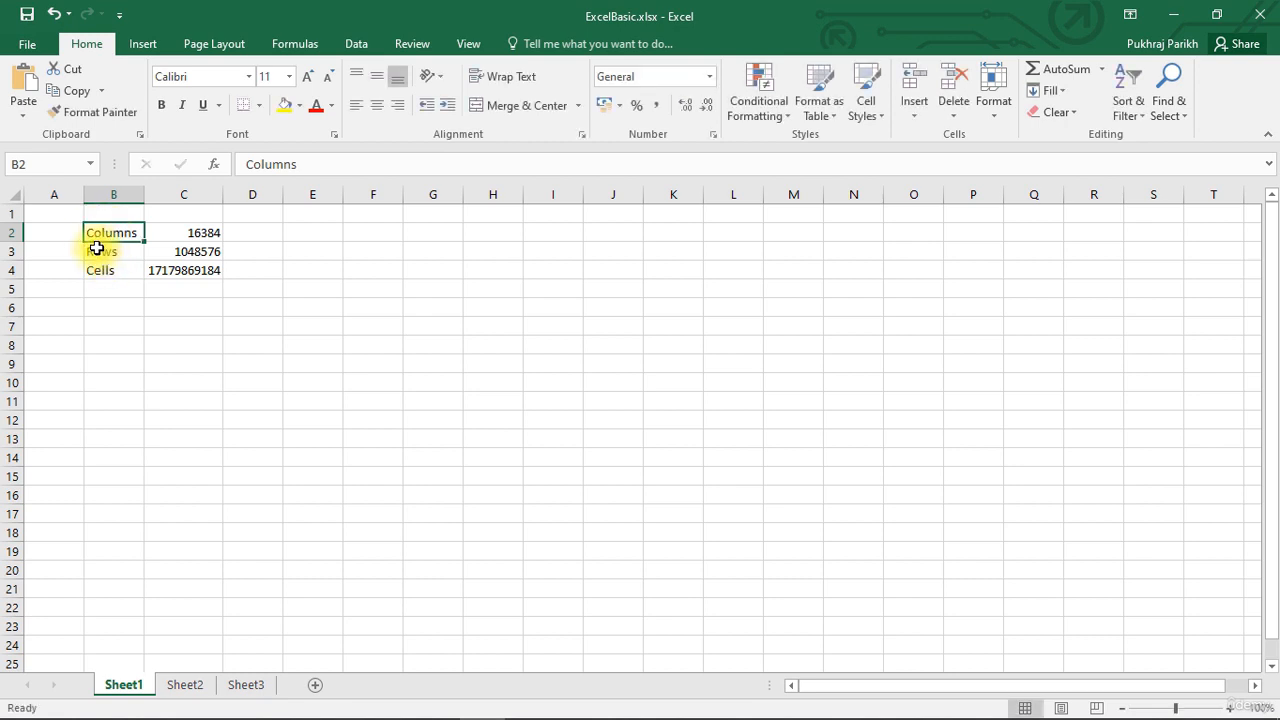
double_click(89, 232)
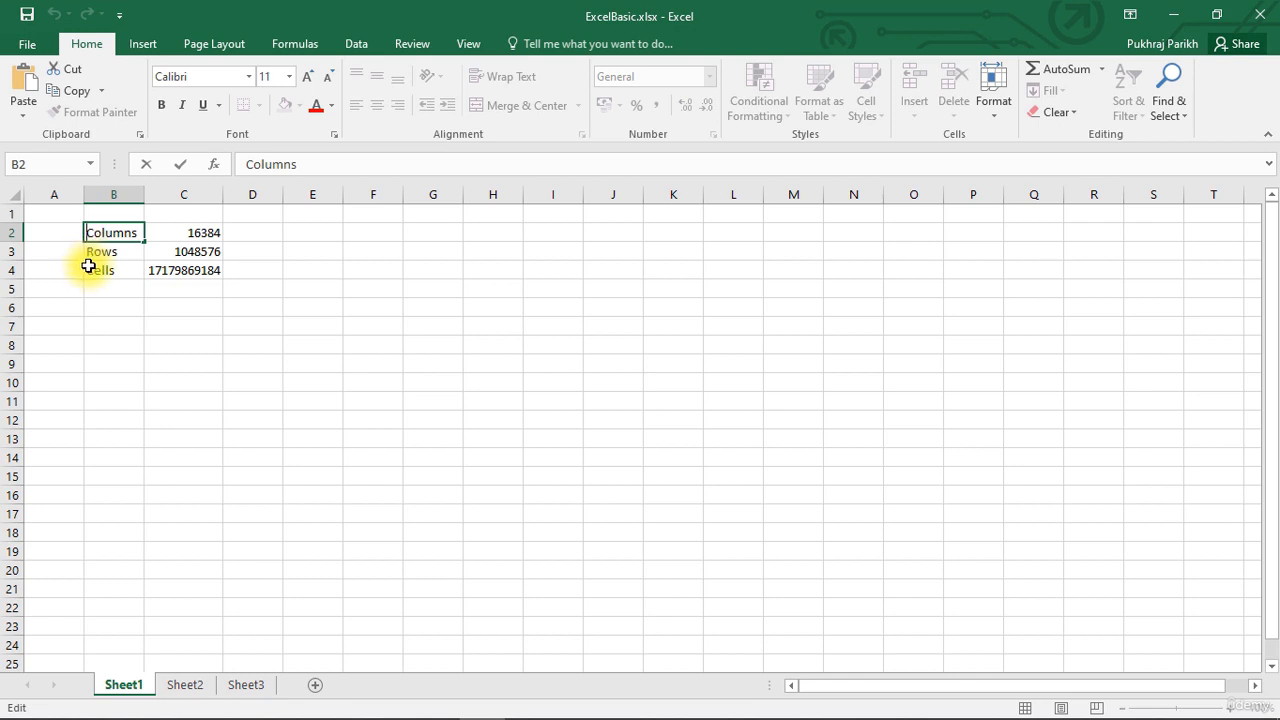
text(Number)
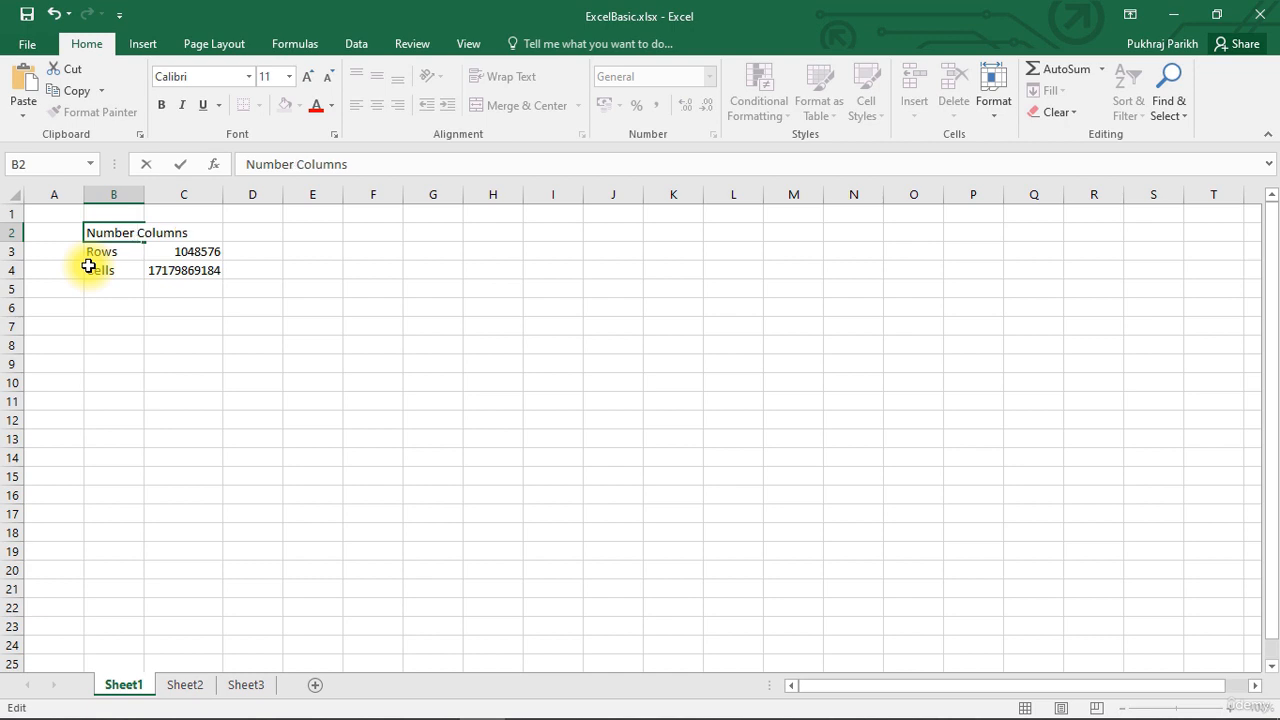
text( of)
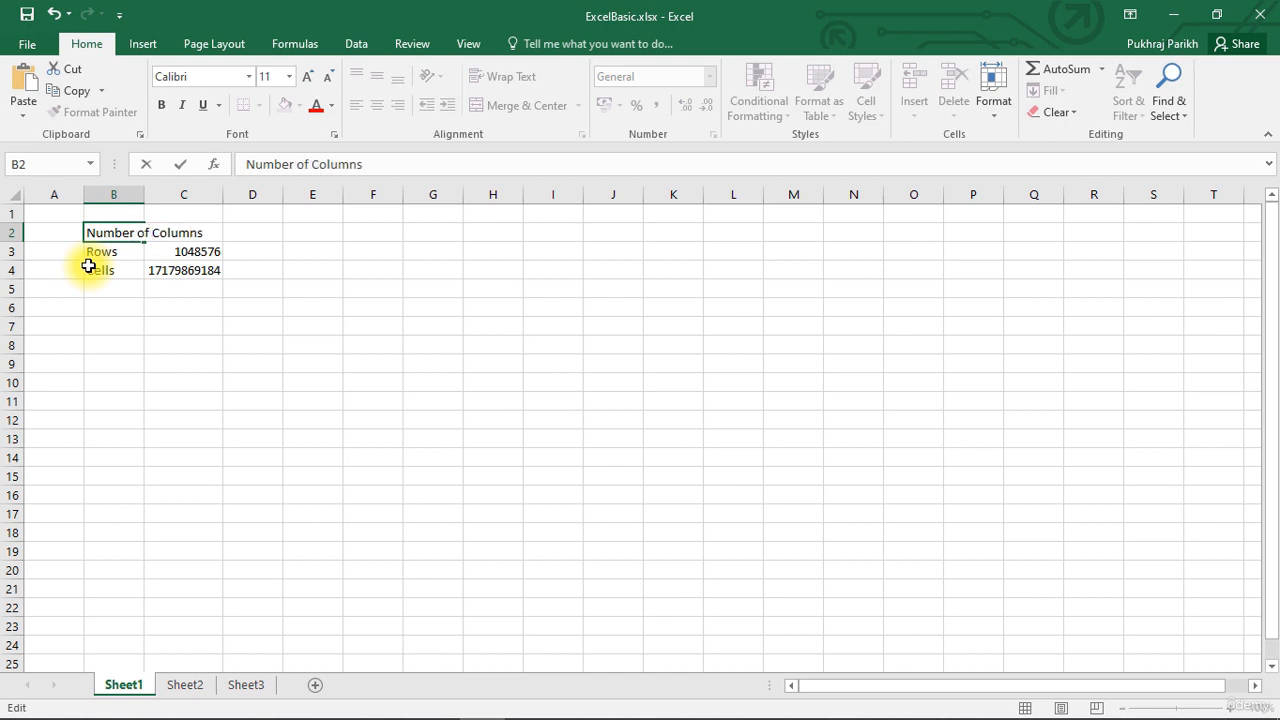
key(Return)
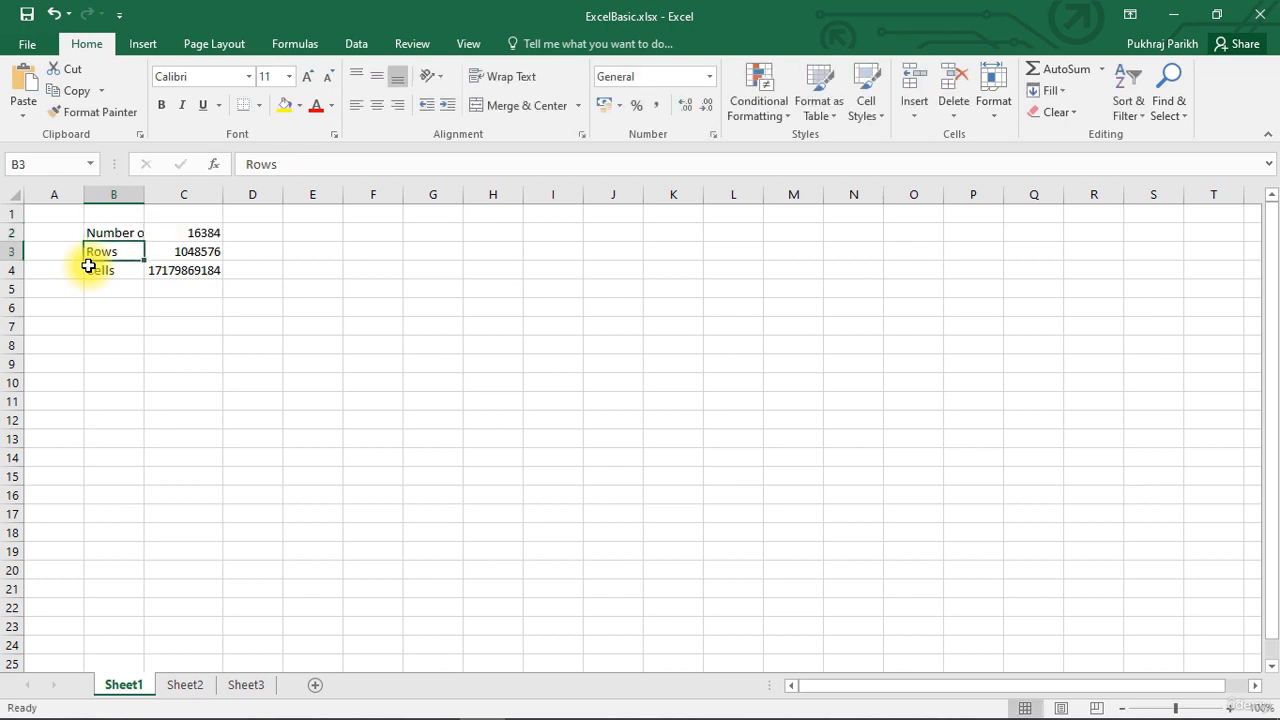
click(125, 230)
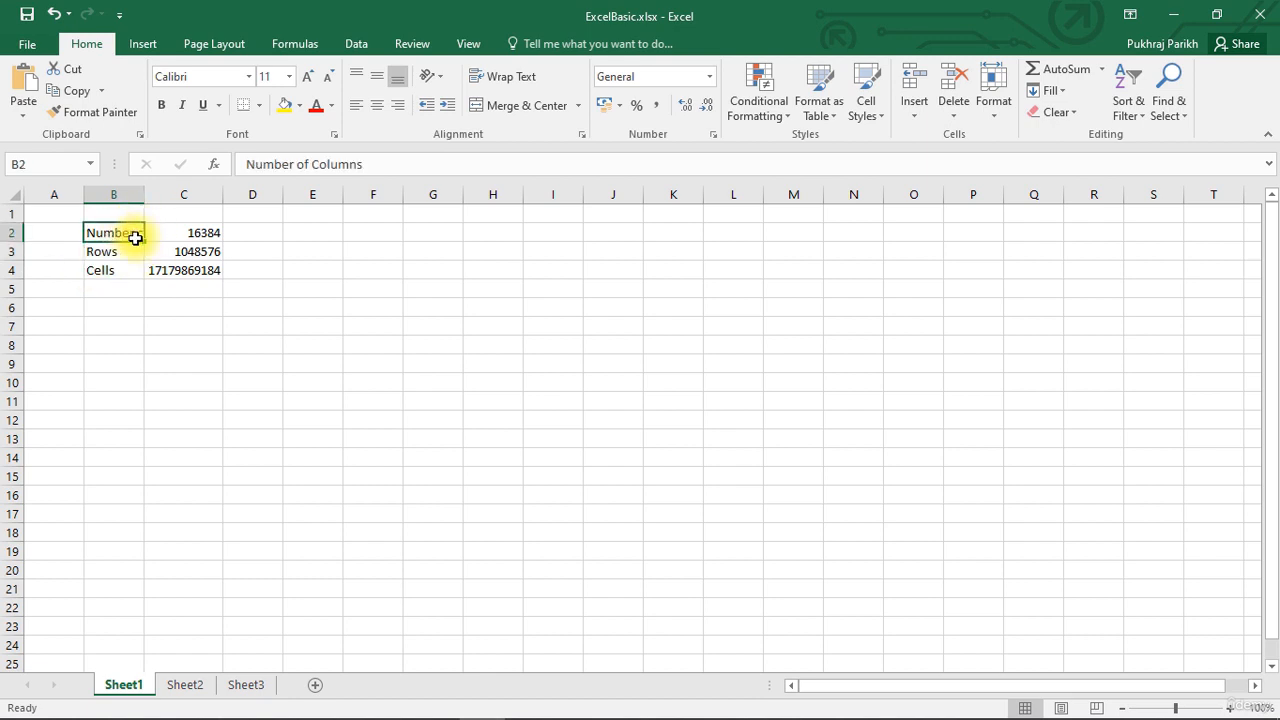
click(118, 253)
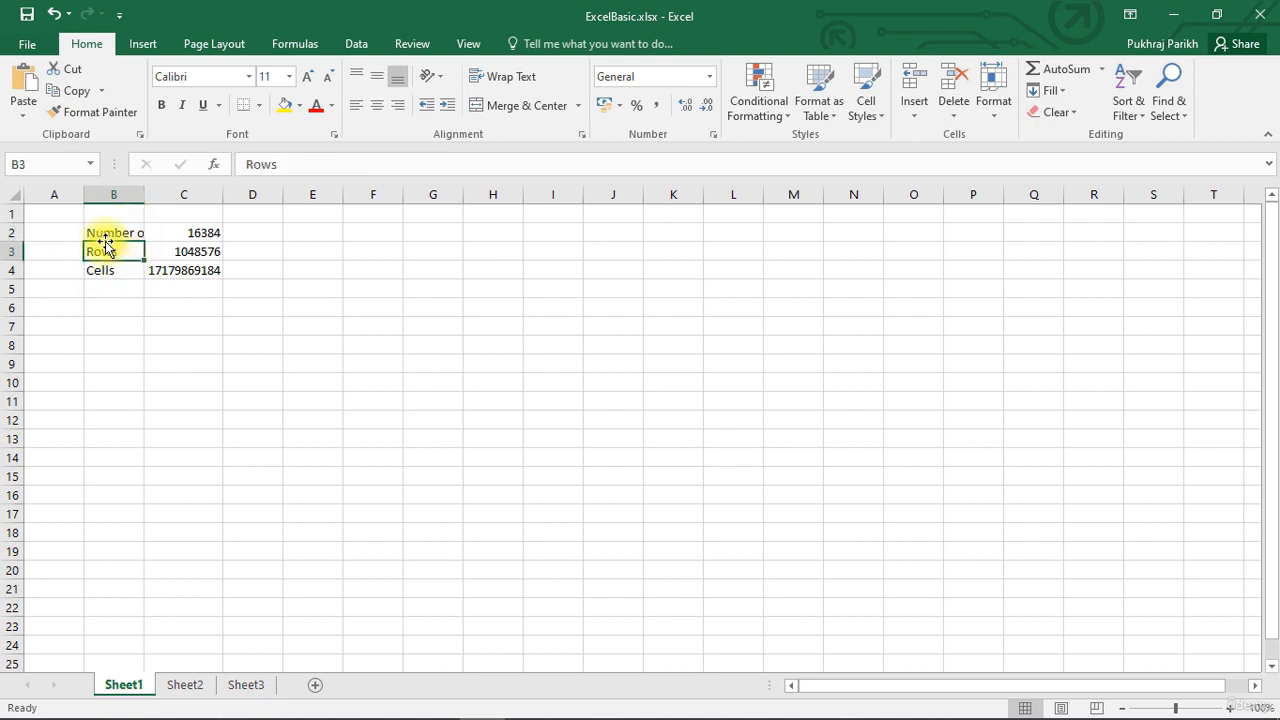
click(106, 239)
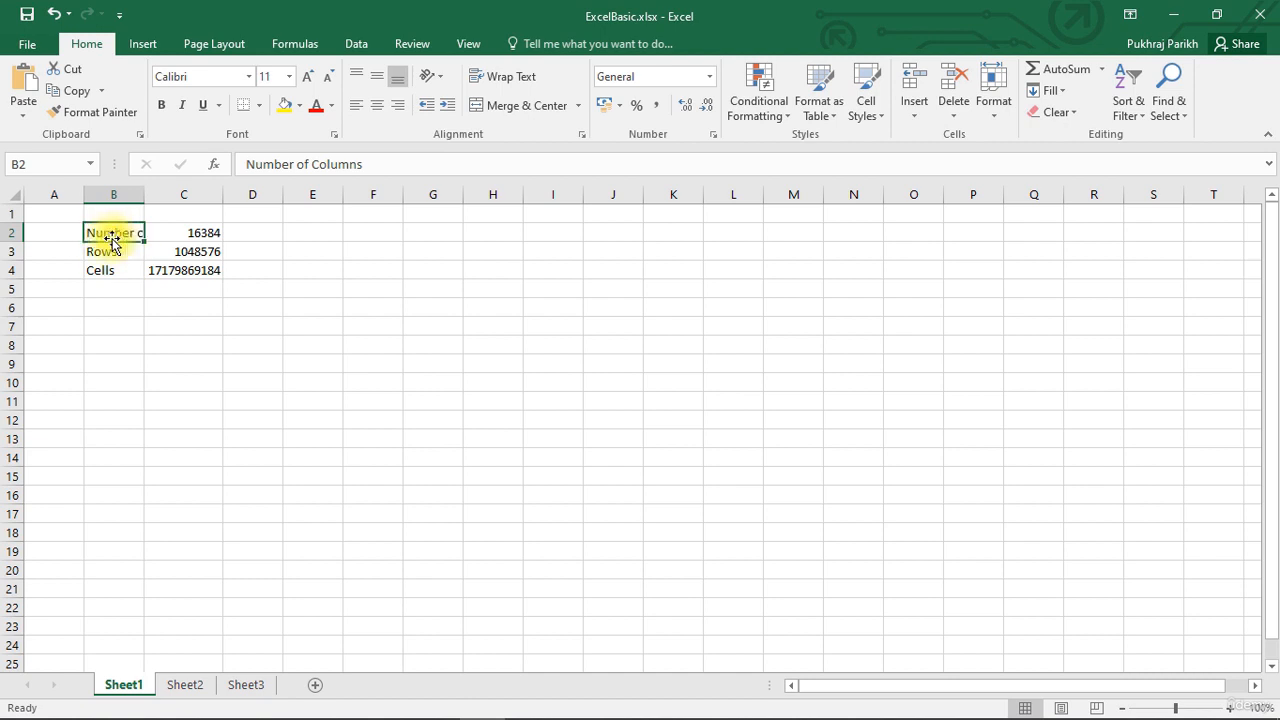
click(114, 251)
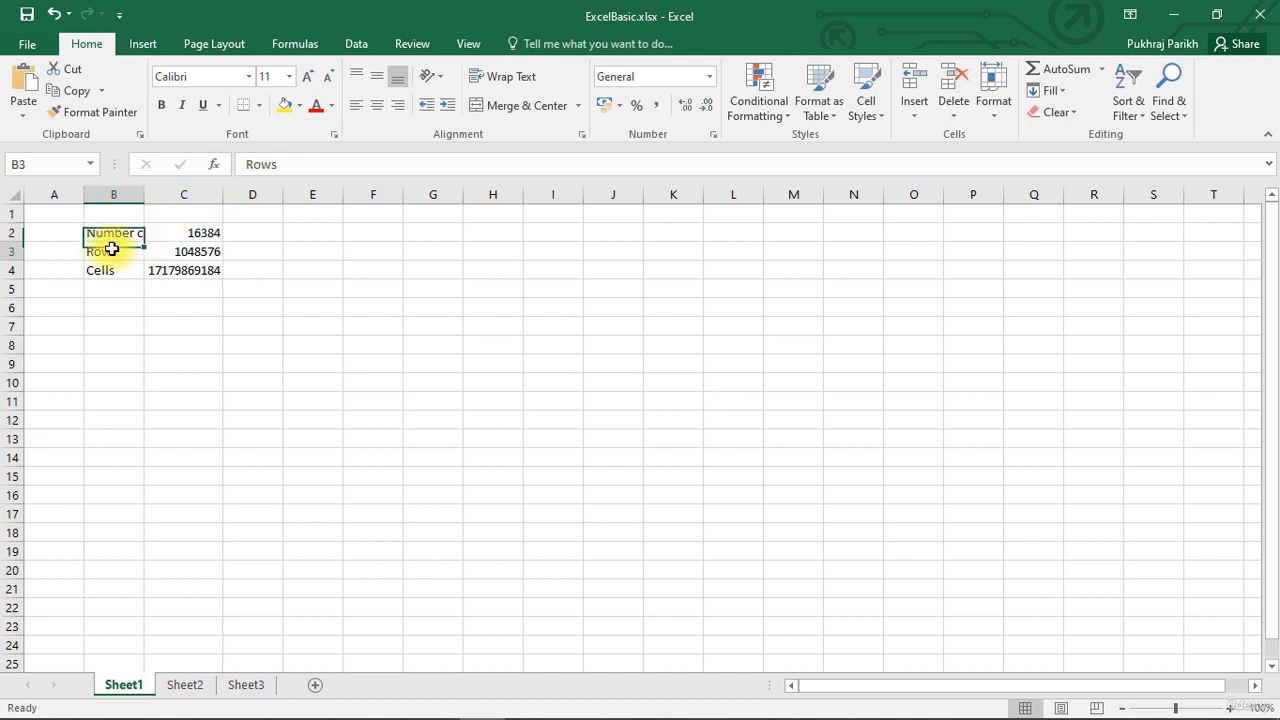
click(112, 233)
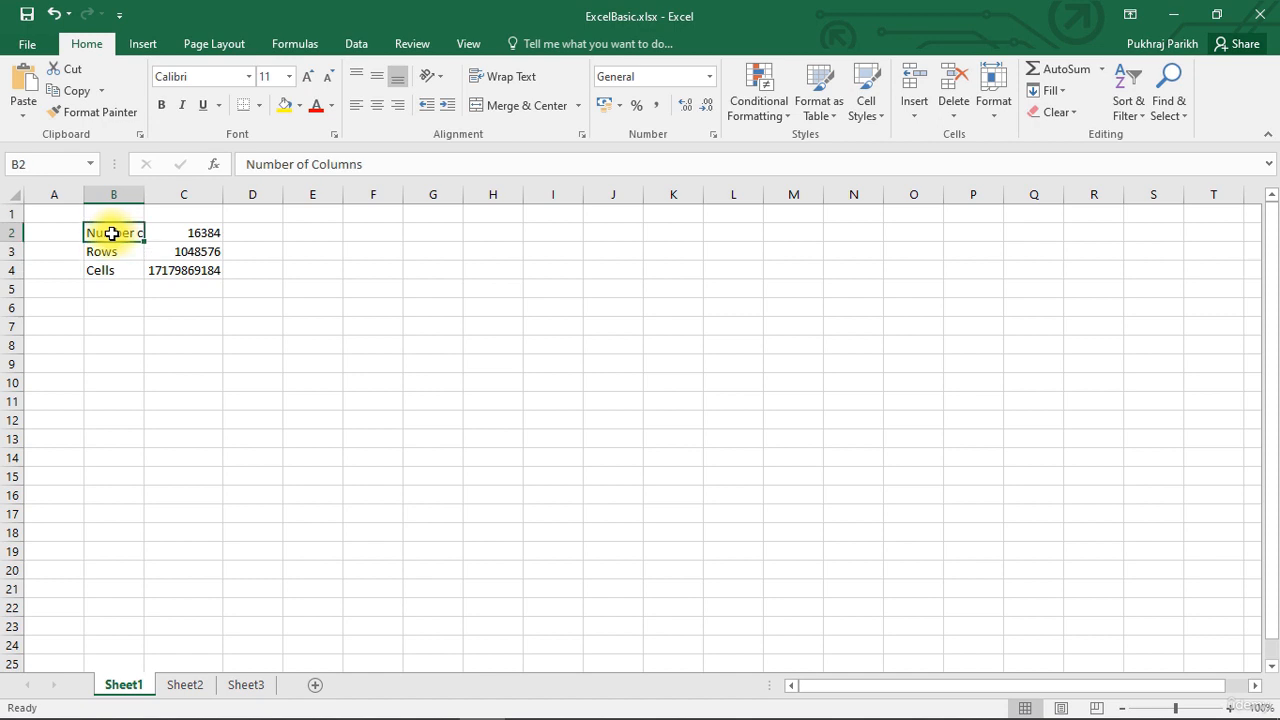
click(312, 163)
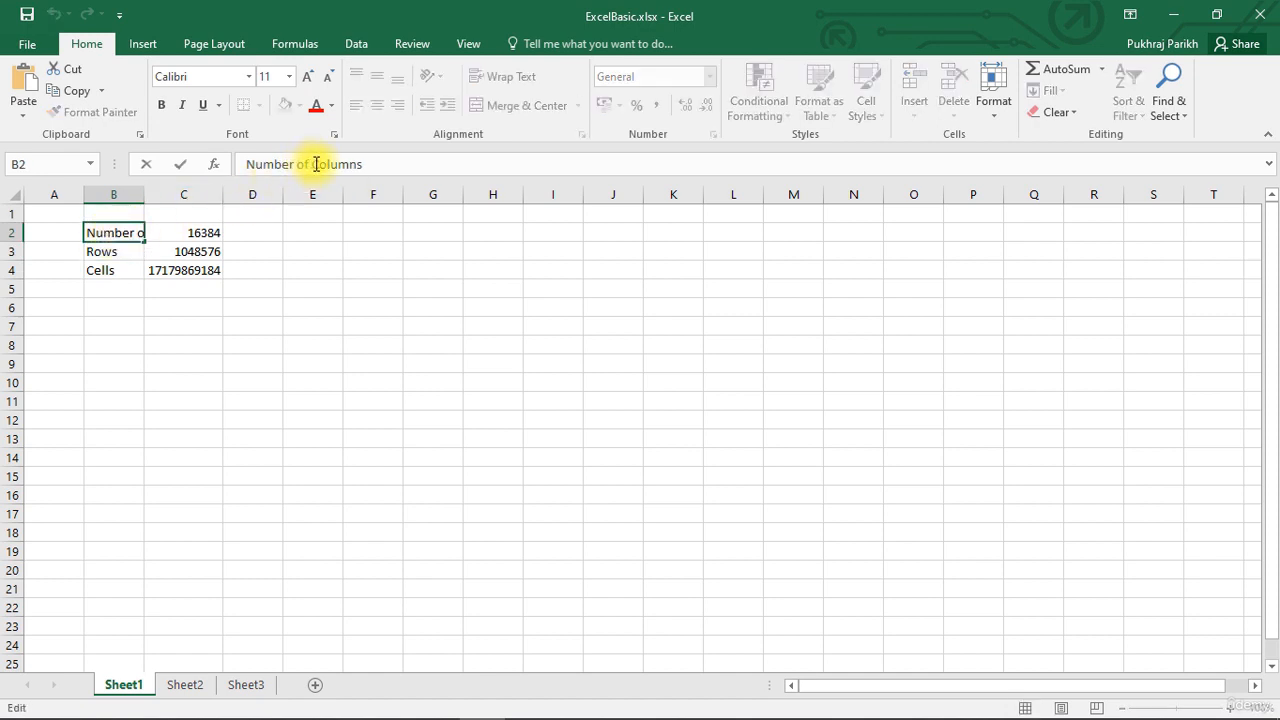
drag(312, 163, 246, 163)
key(Delete)
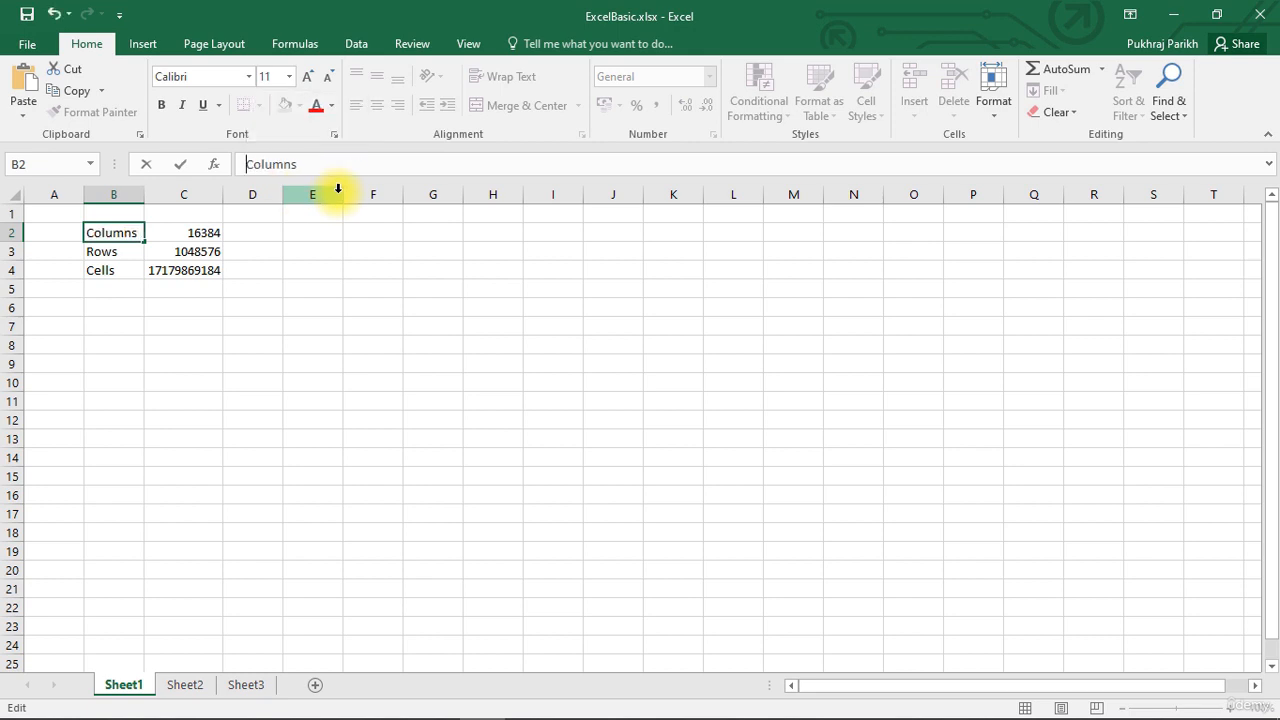
key(Return)
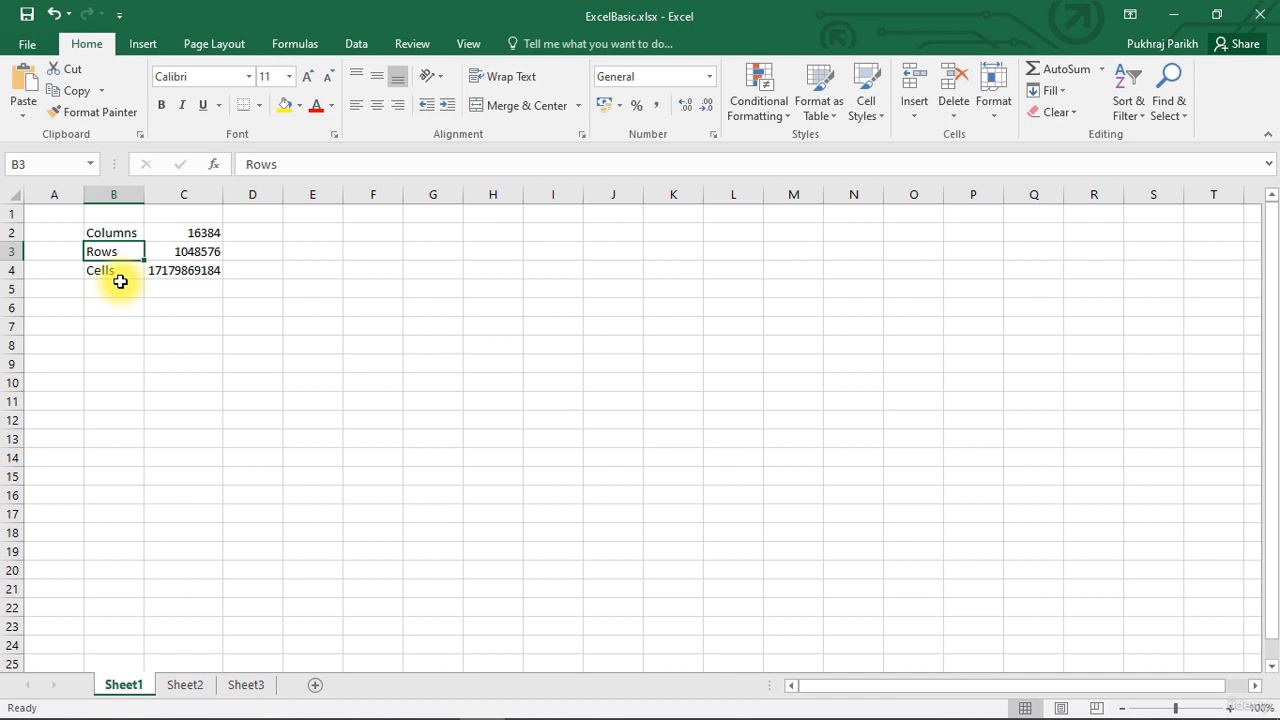
- Retype the B2 label as Columns and commit it
click(110, 233)
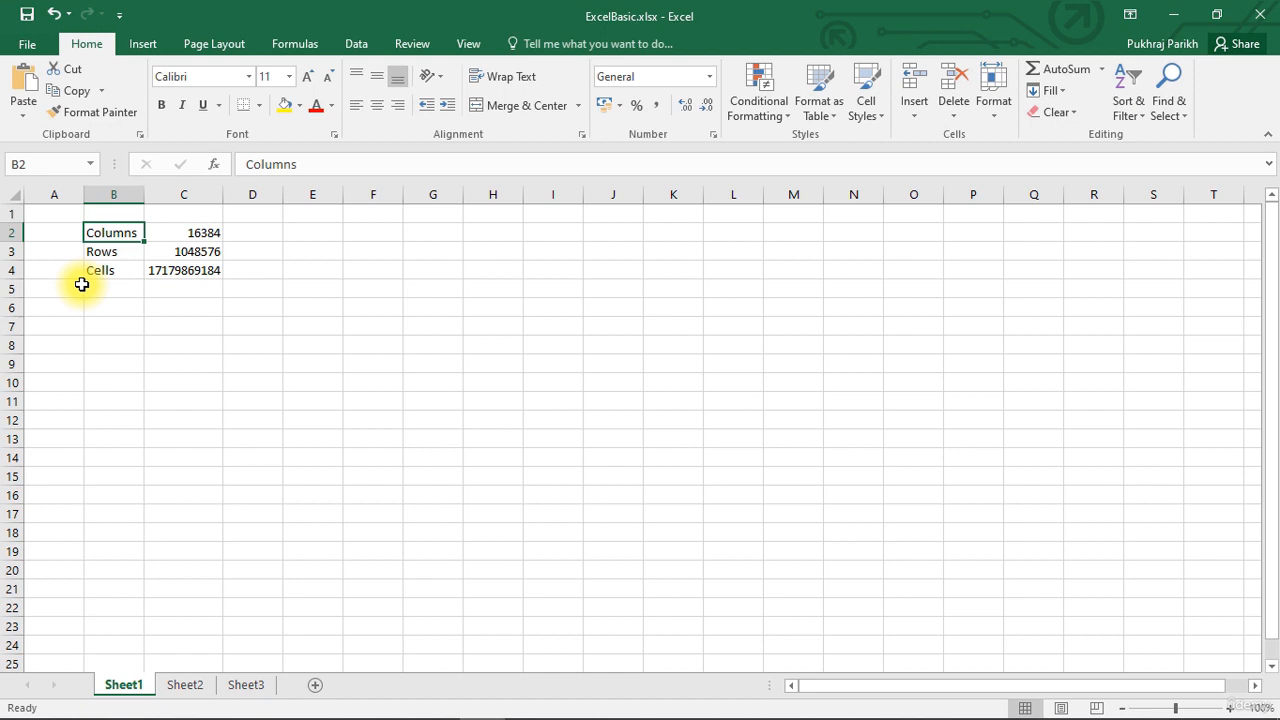
key(BackSpace)
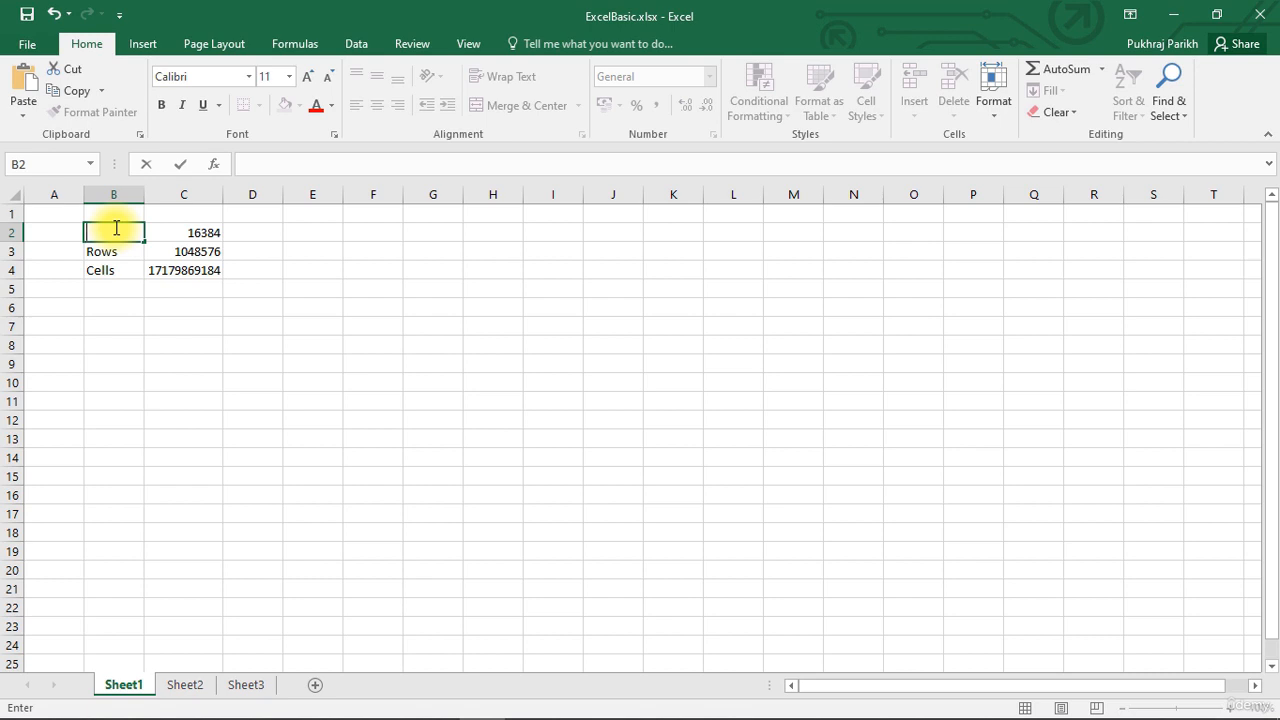
text(Cells)
key(BackSpace)
key(BackSpace)
key(BackSpace)
key(BackSpace)
text(olumns)
click(299, 289)
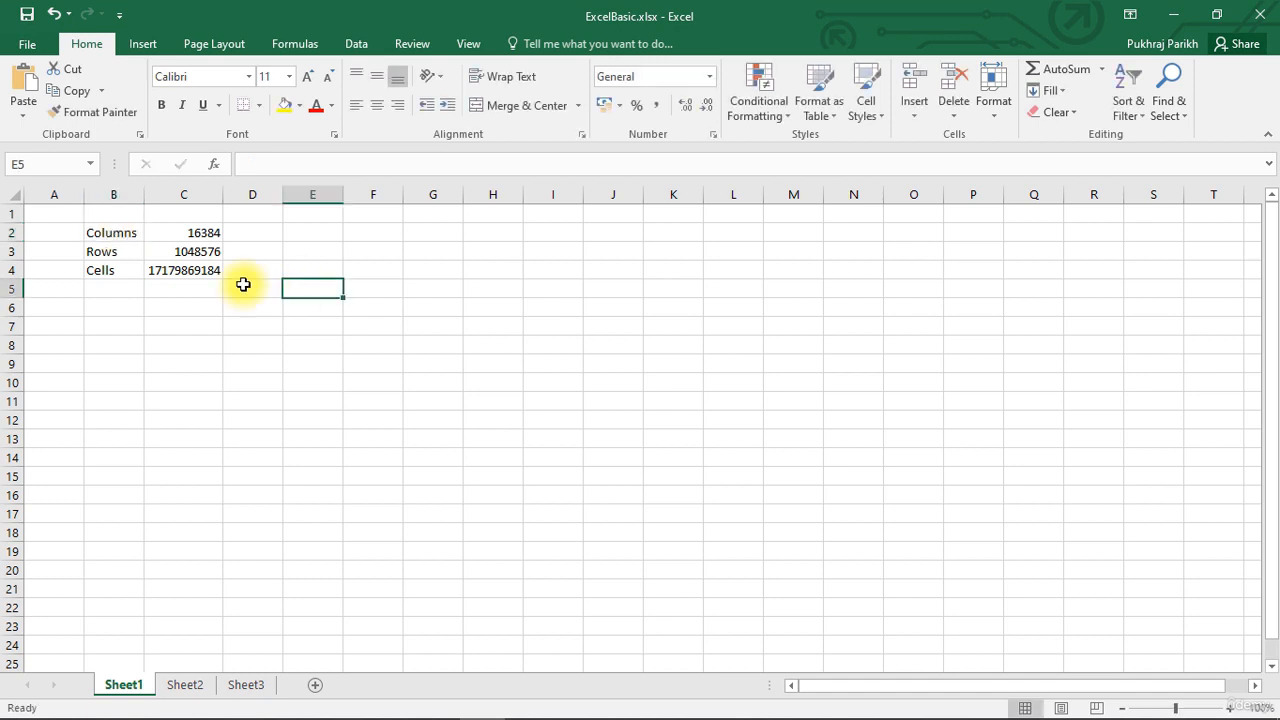
click(123, 232)
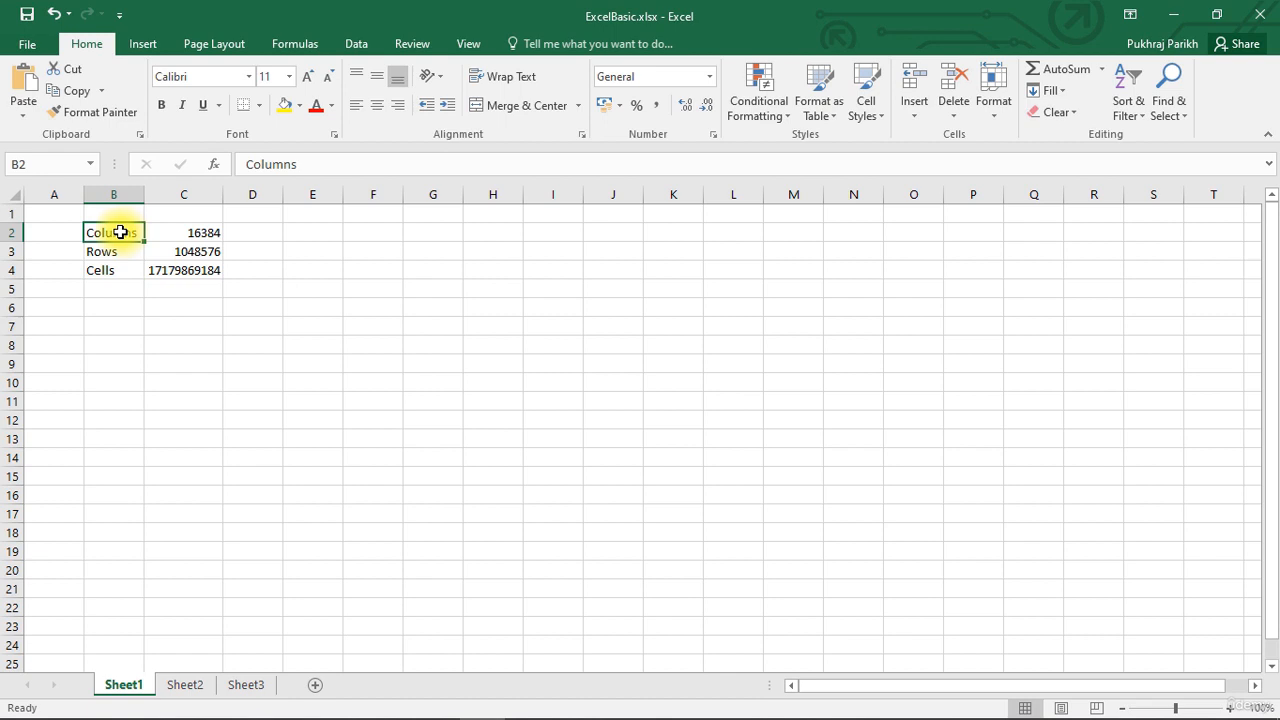
text(Columns)
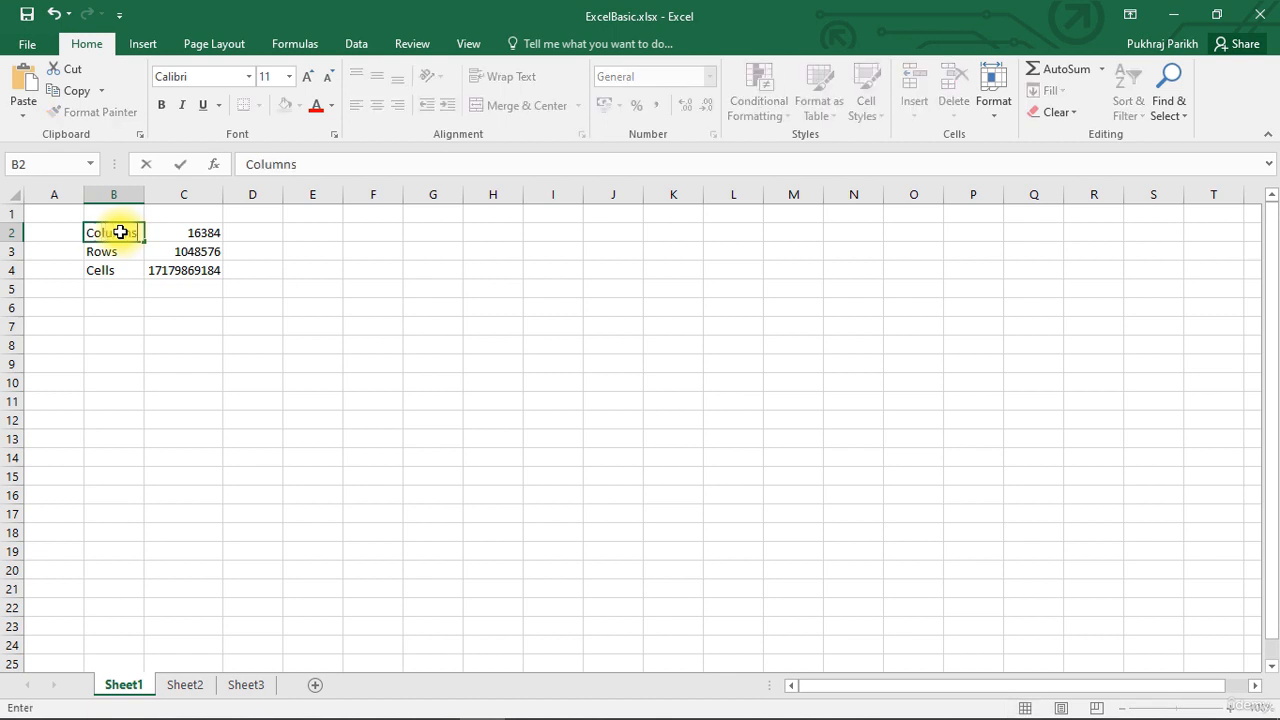
key(Return)
- Edit B2 in place to shorten the label to Cols
click(120, 232)
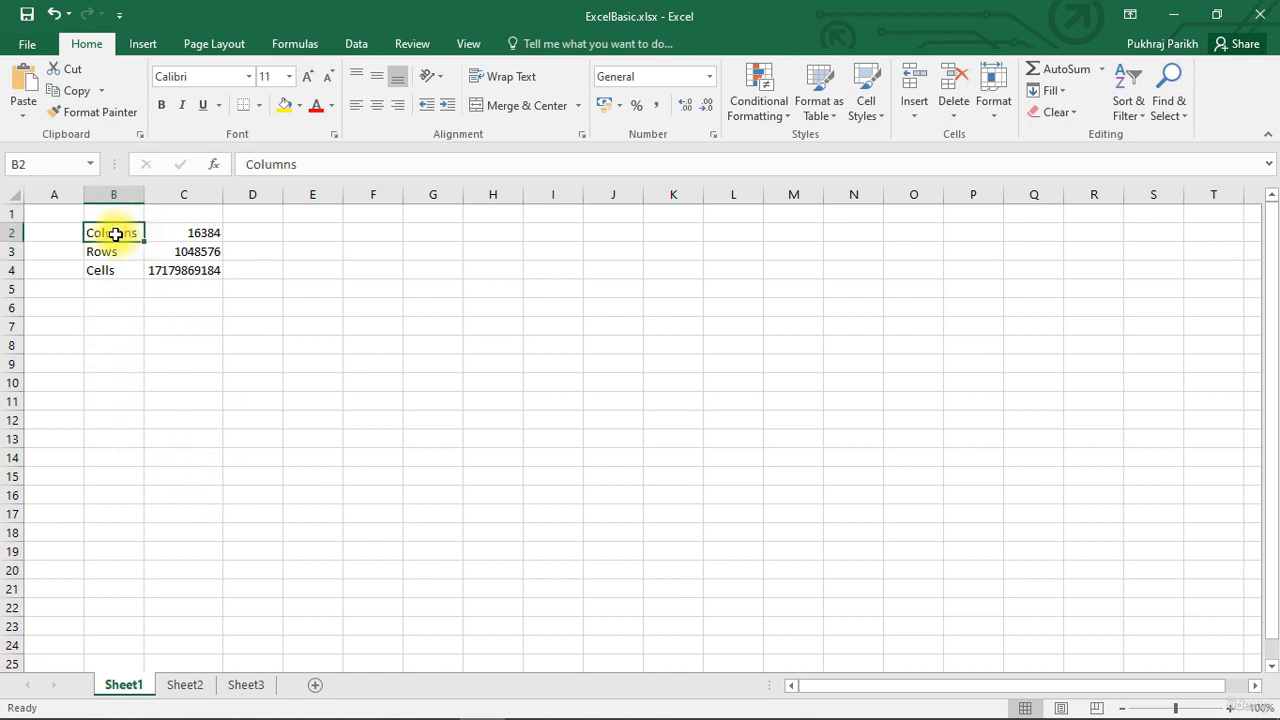
double_click(116, 234)
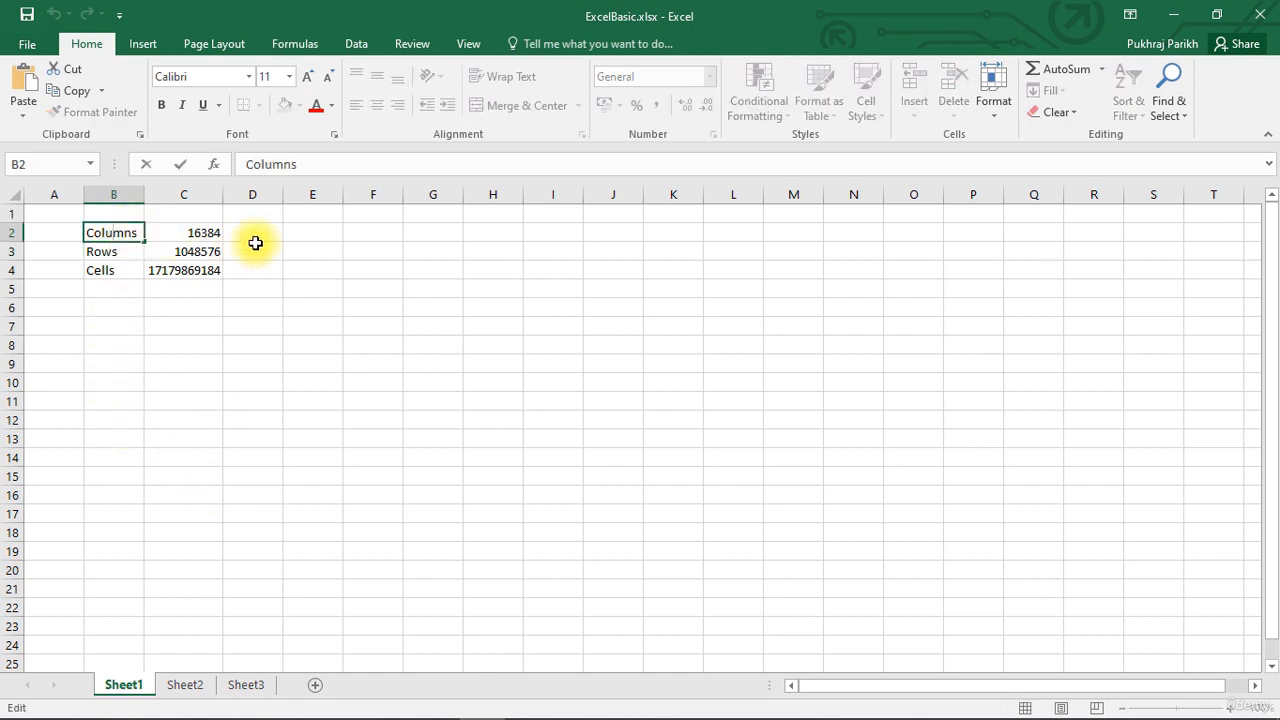
key(BackSpace)
key(BackSpace)
key(BackSpace)
key(Return)
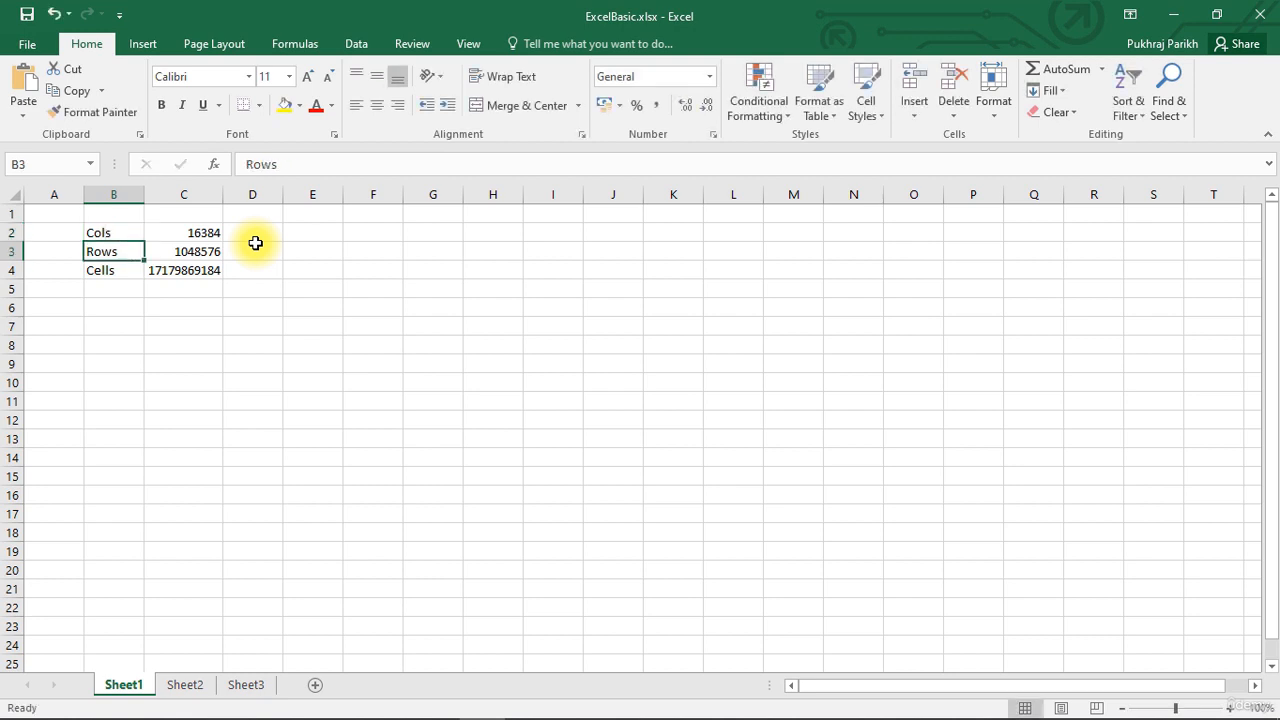
- Clear B2 with Delete and enter Columns again
click(141, 233)
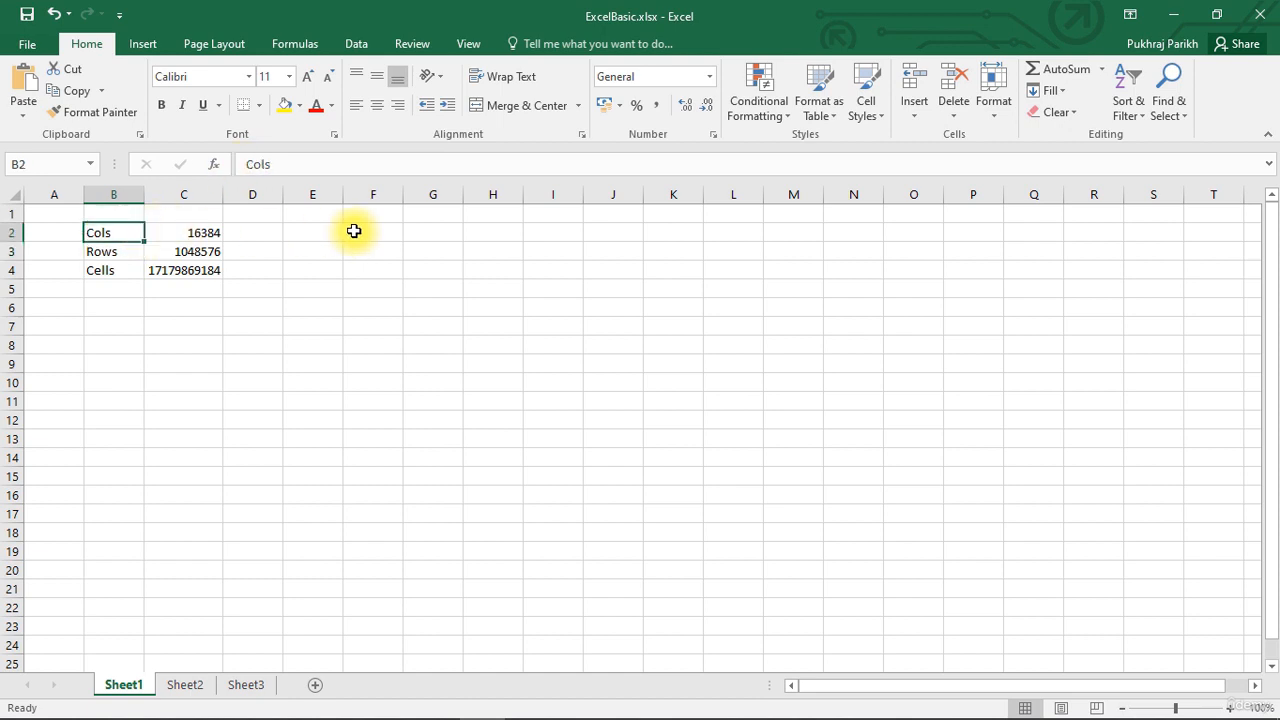
key(Delete)
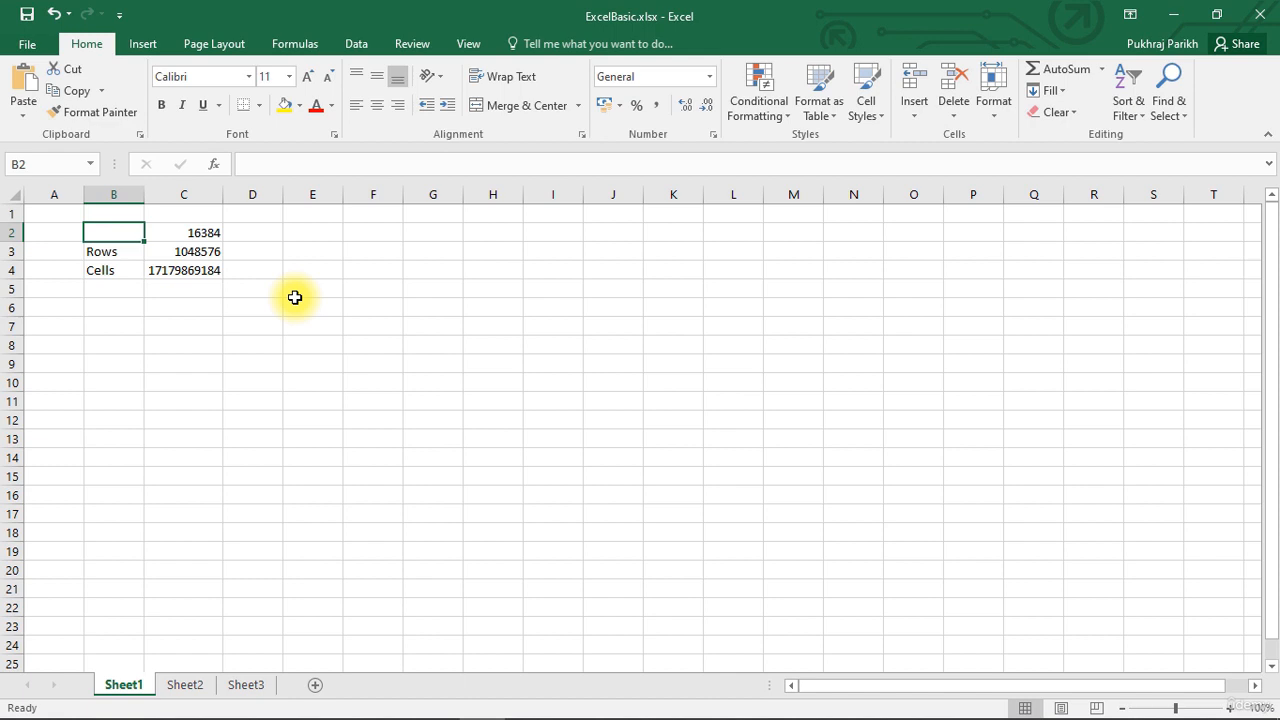
text(Columns)
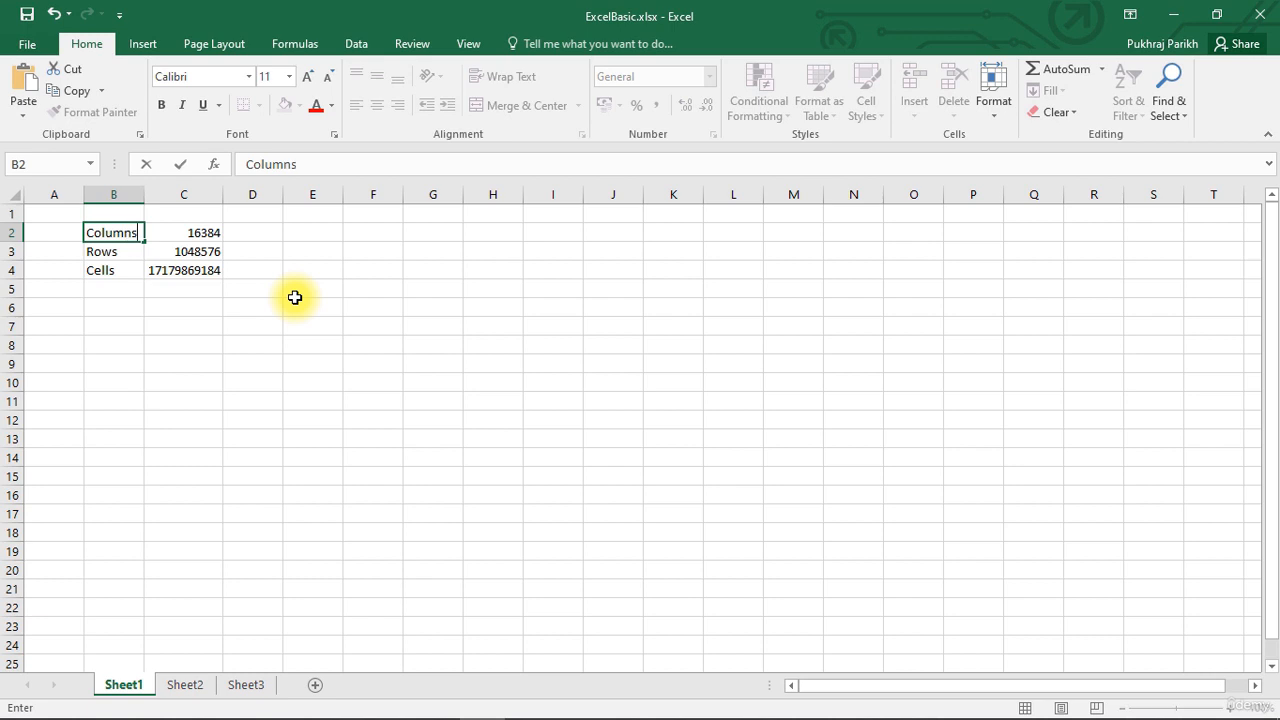
key(Return)
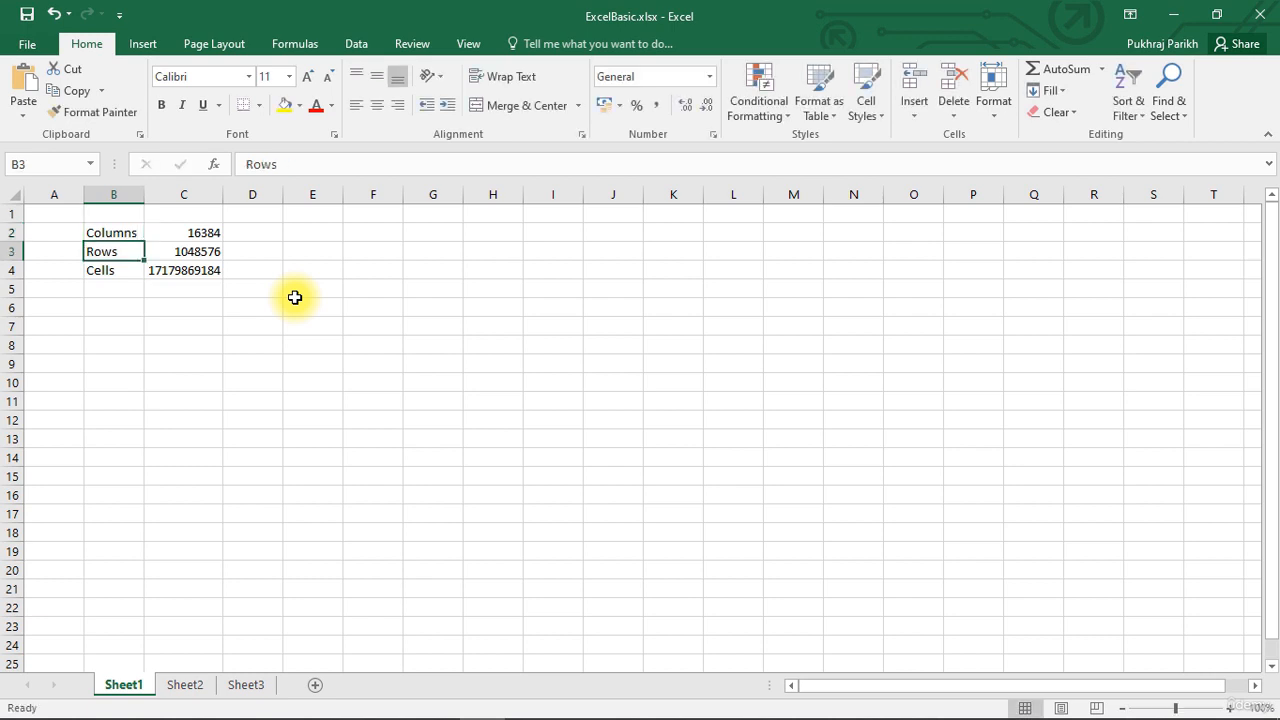
click(118, 226)
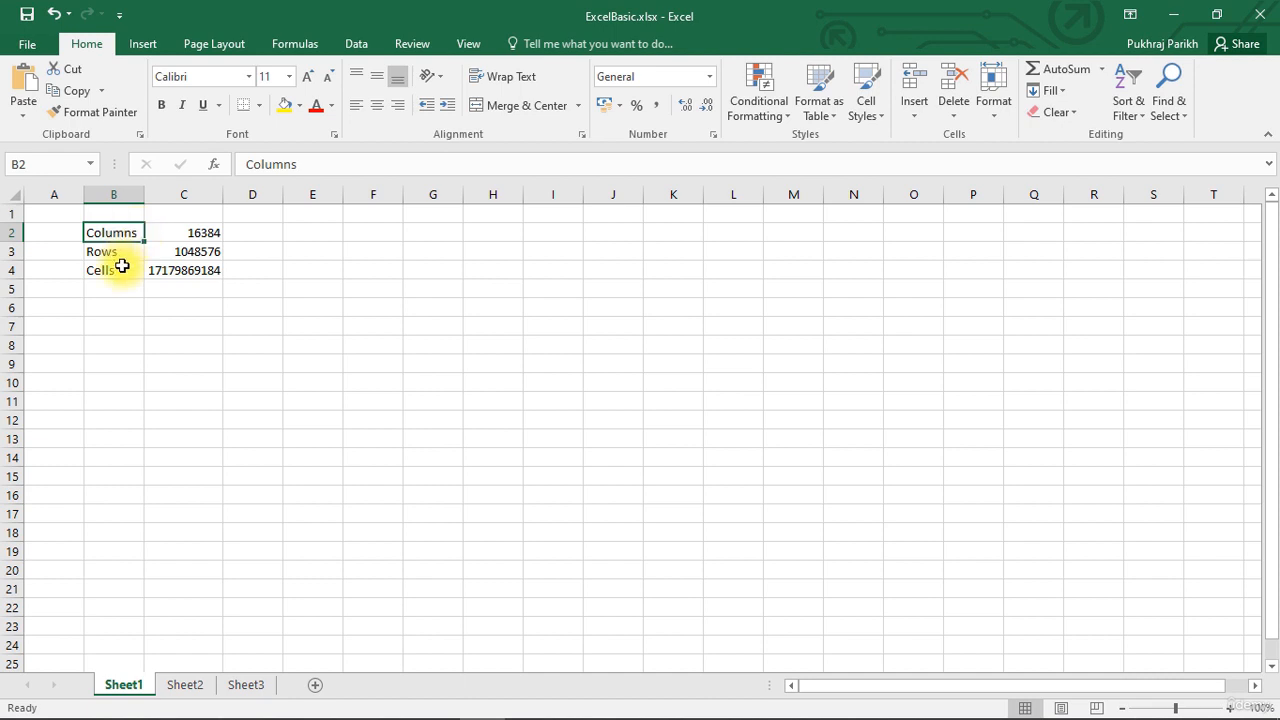
click(194, 234)
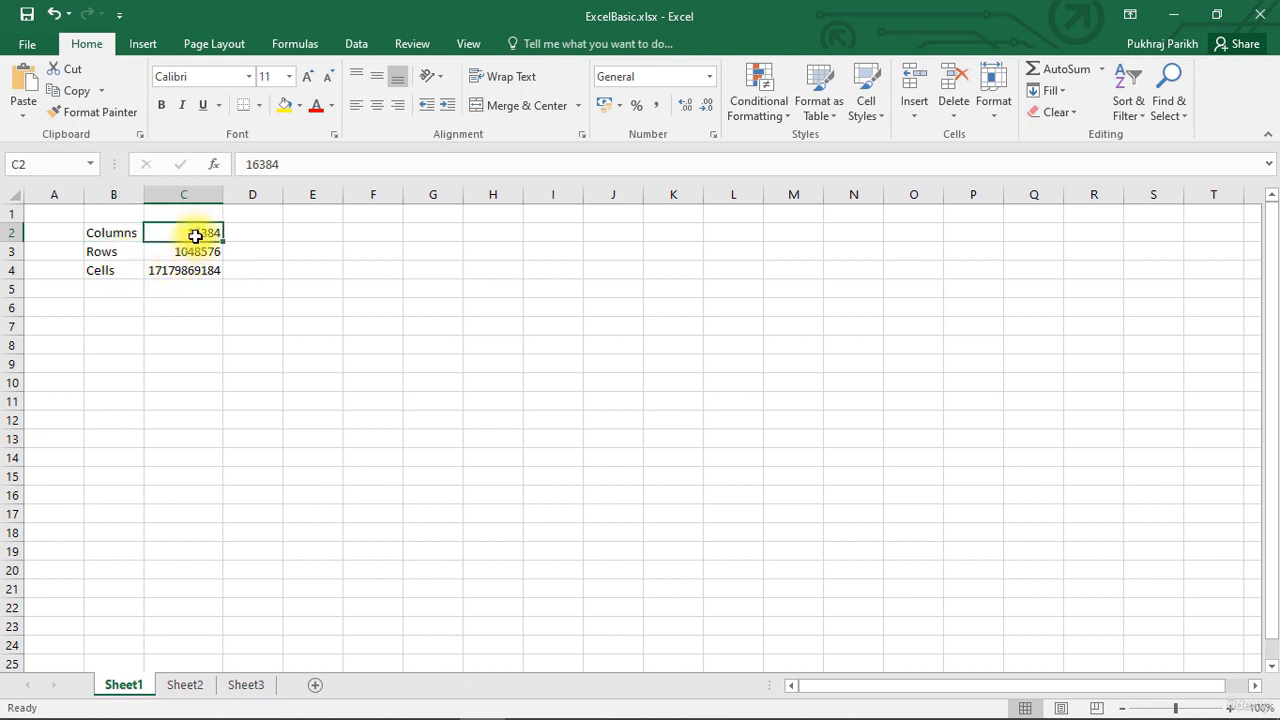
click(297, 168)
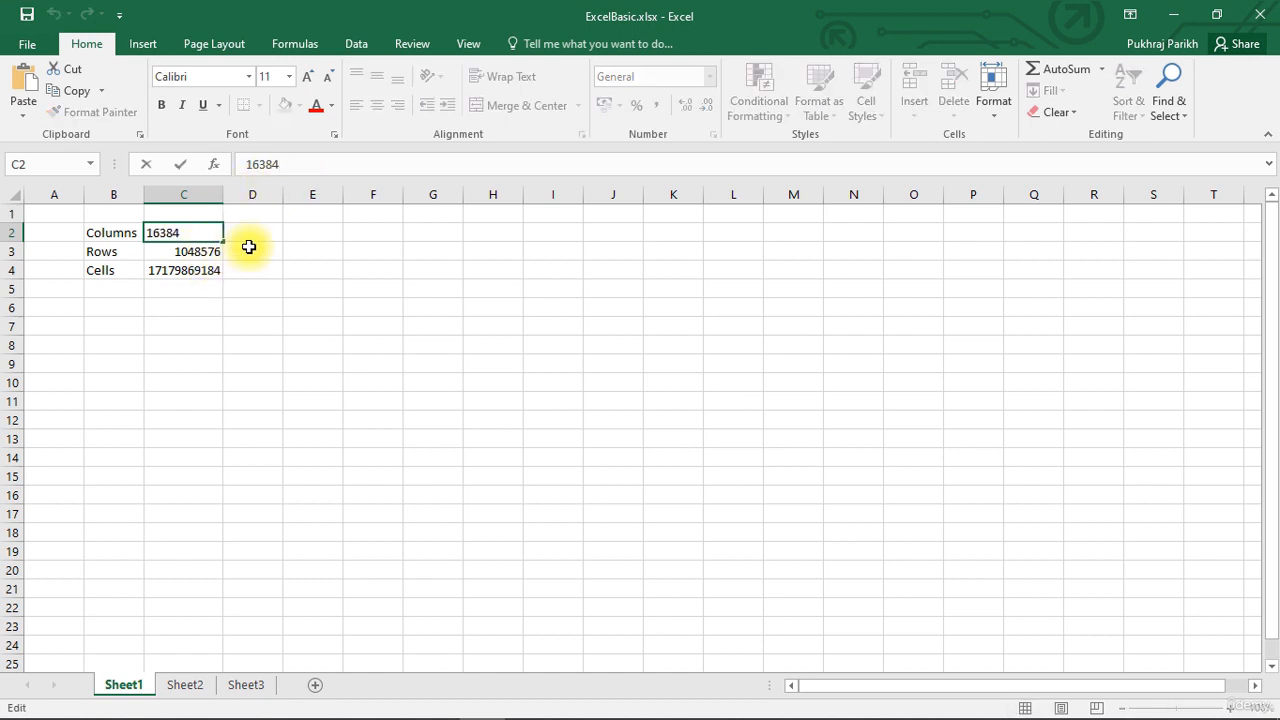
key(ctrl+Return)
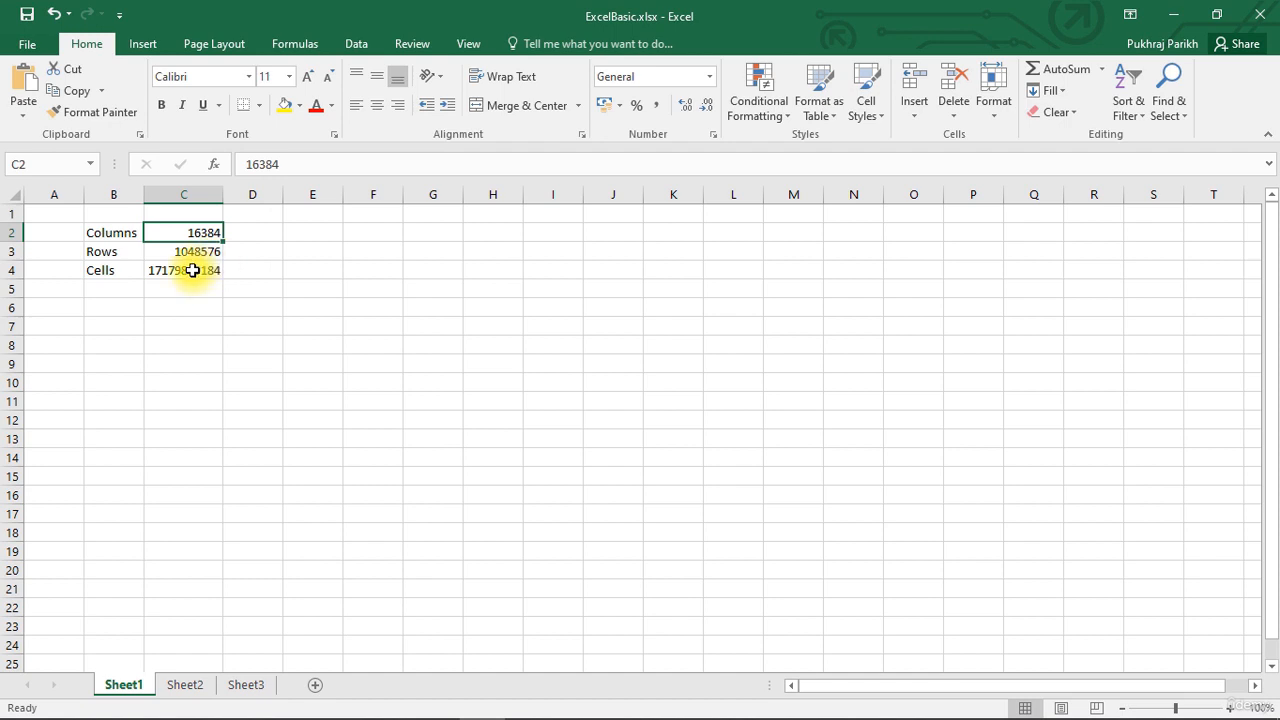
click(192, 270)
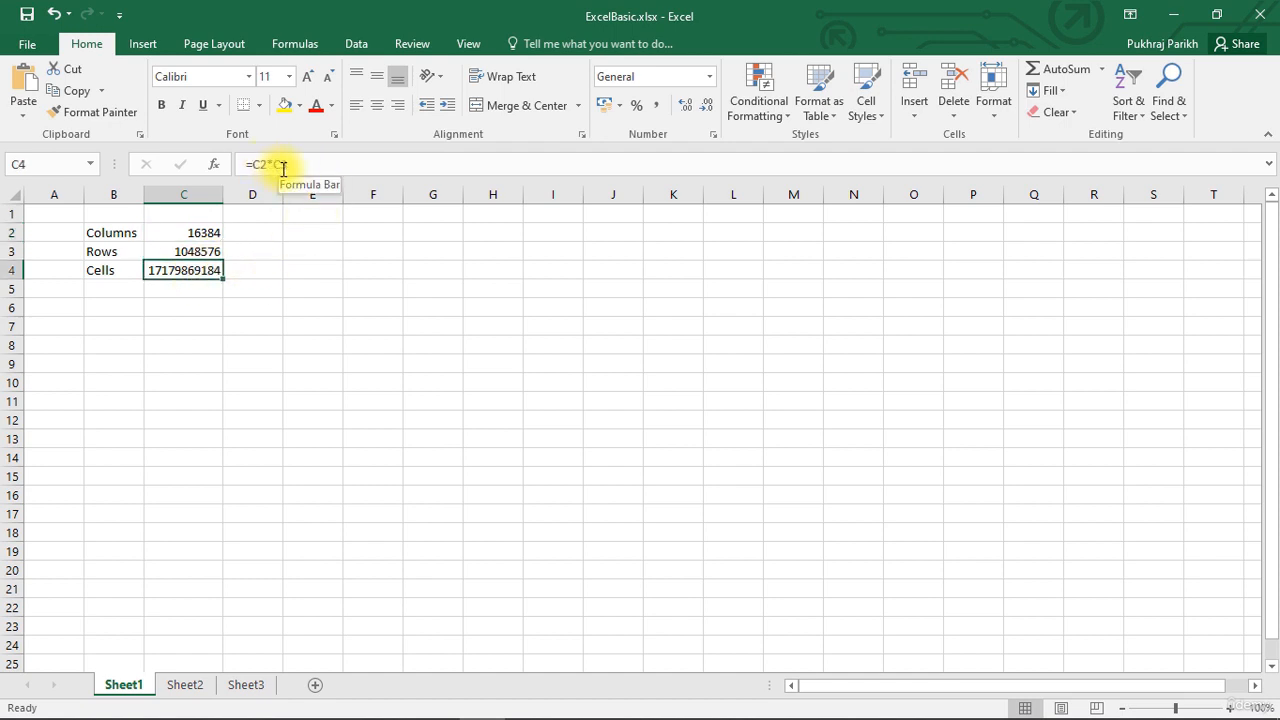
click(183, 236)
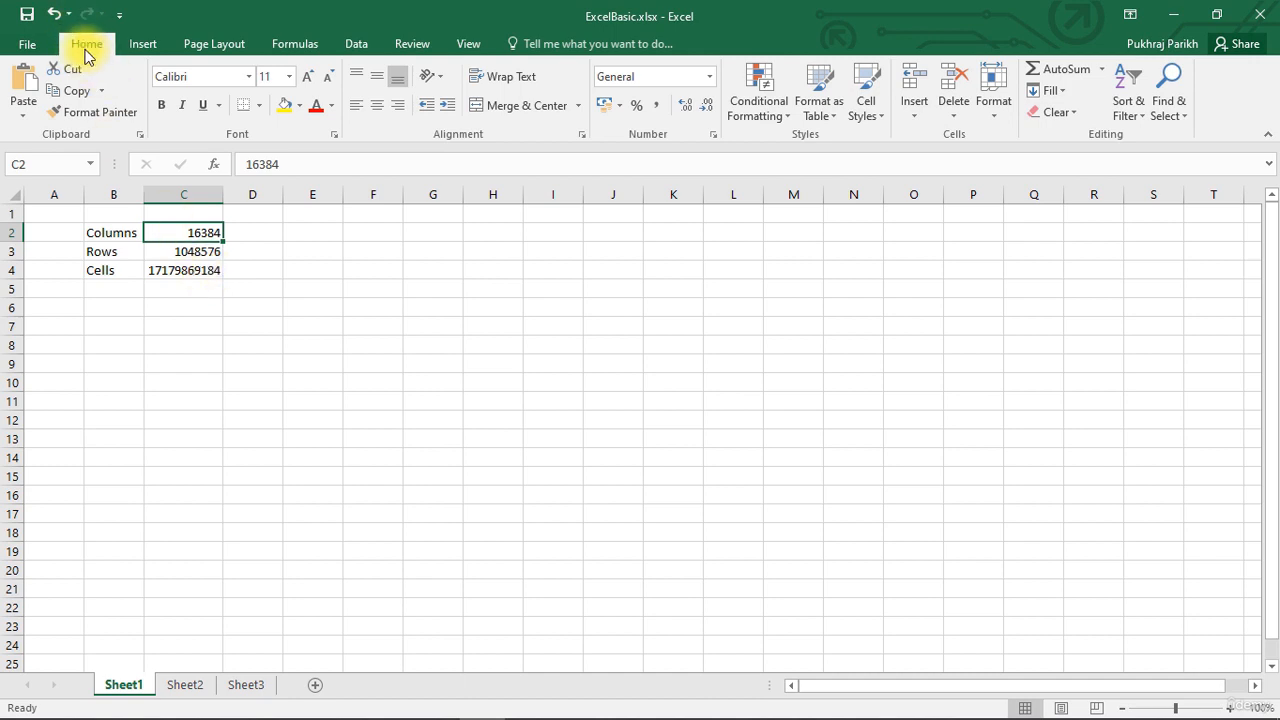
- Format C2 as Number, then as Currency showing ₹ 16,384.00
click(709, 80)
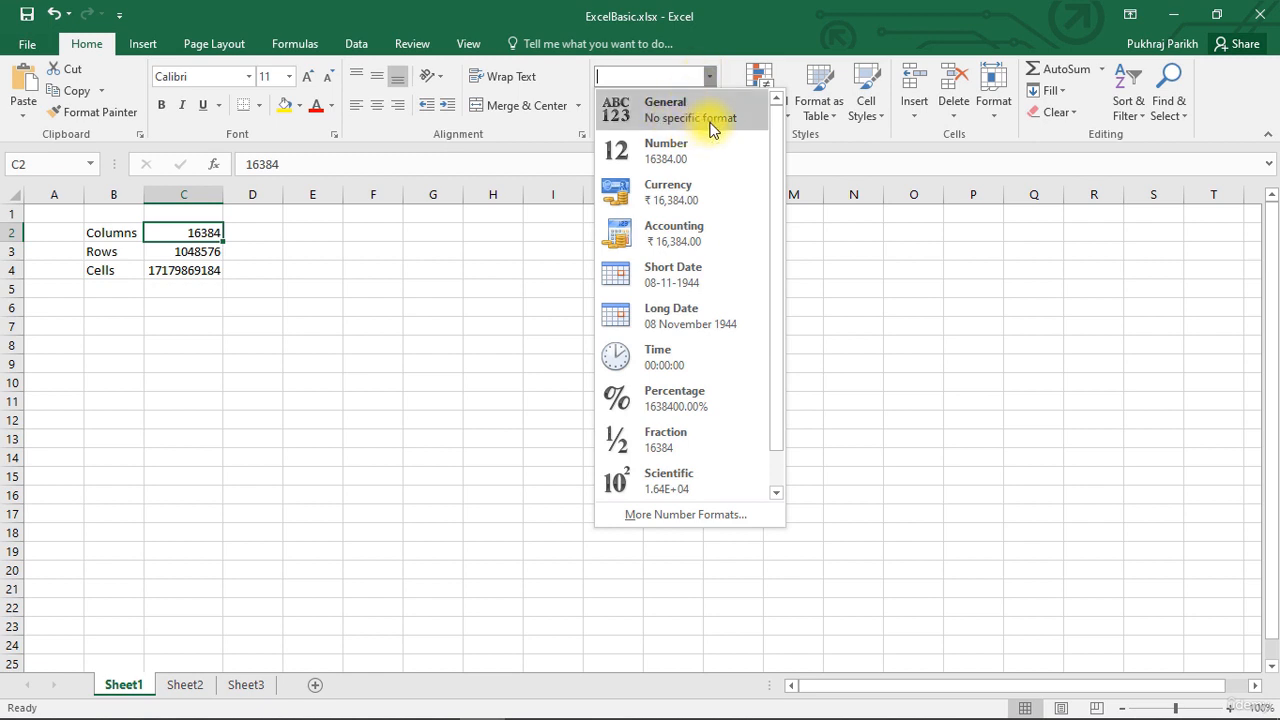
click(689, 151)
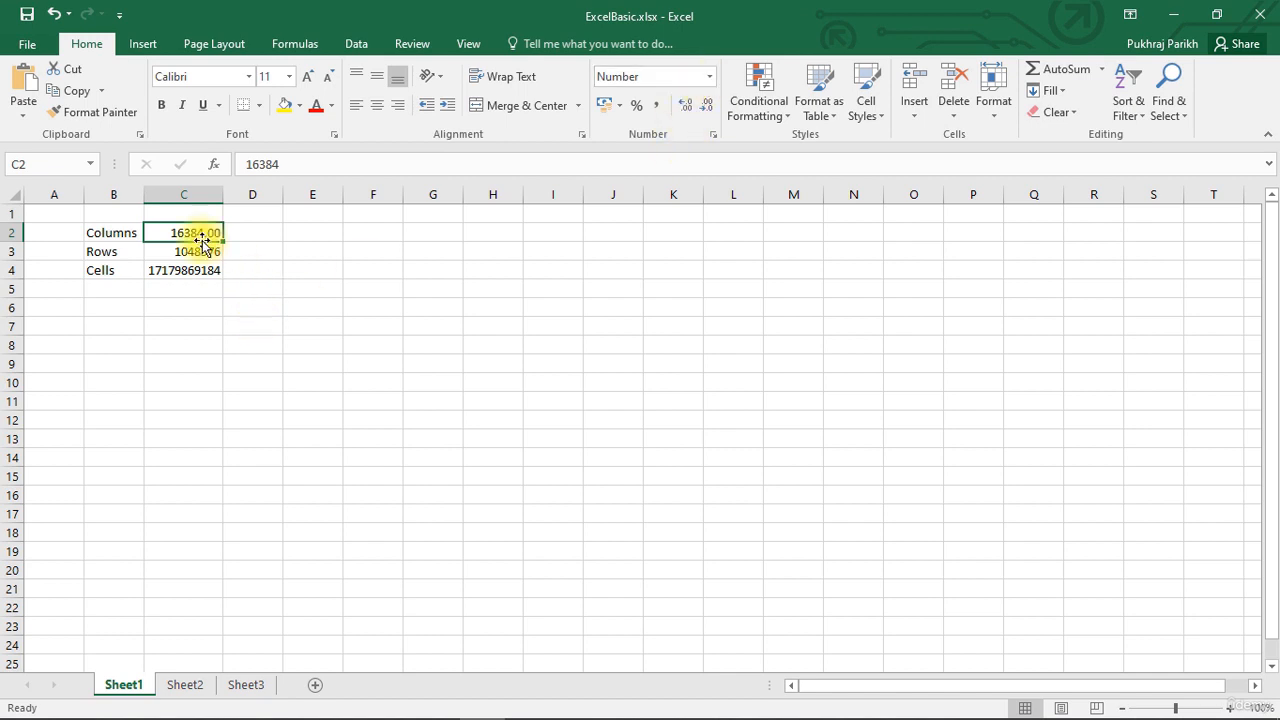
click(710, 77)
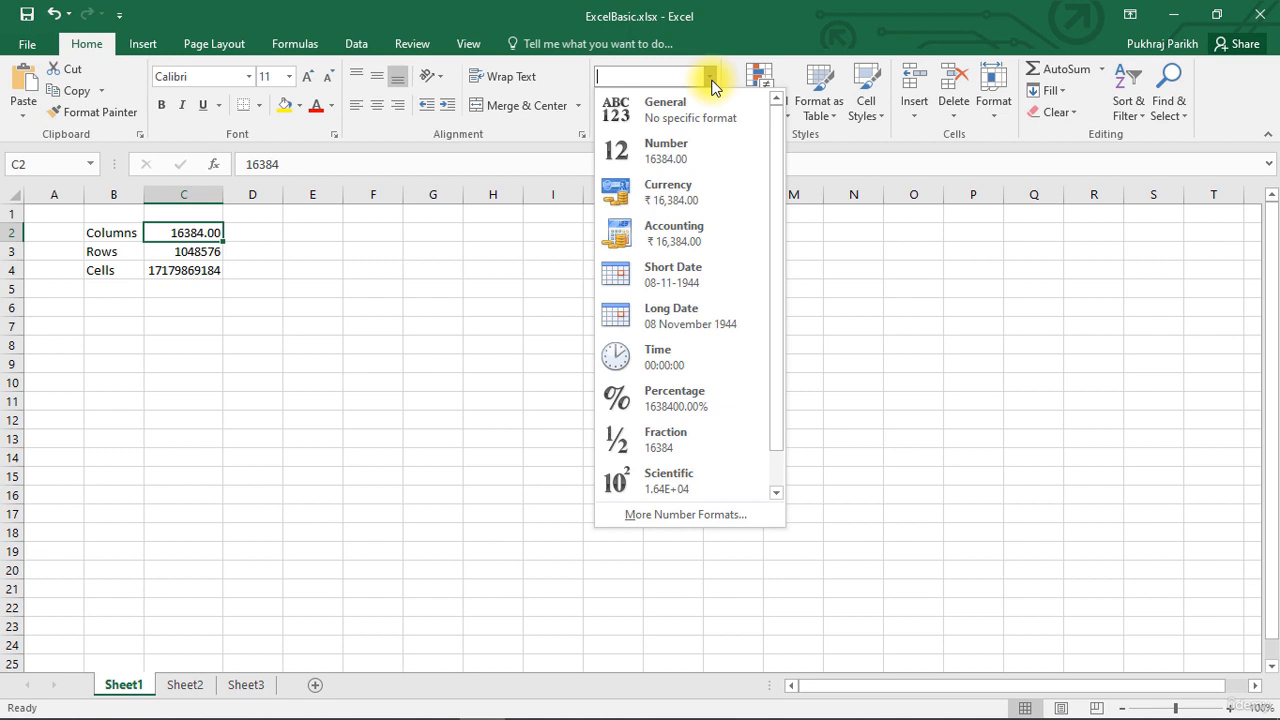
click(667, 200)
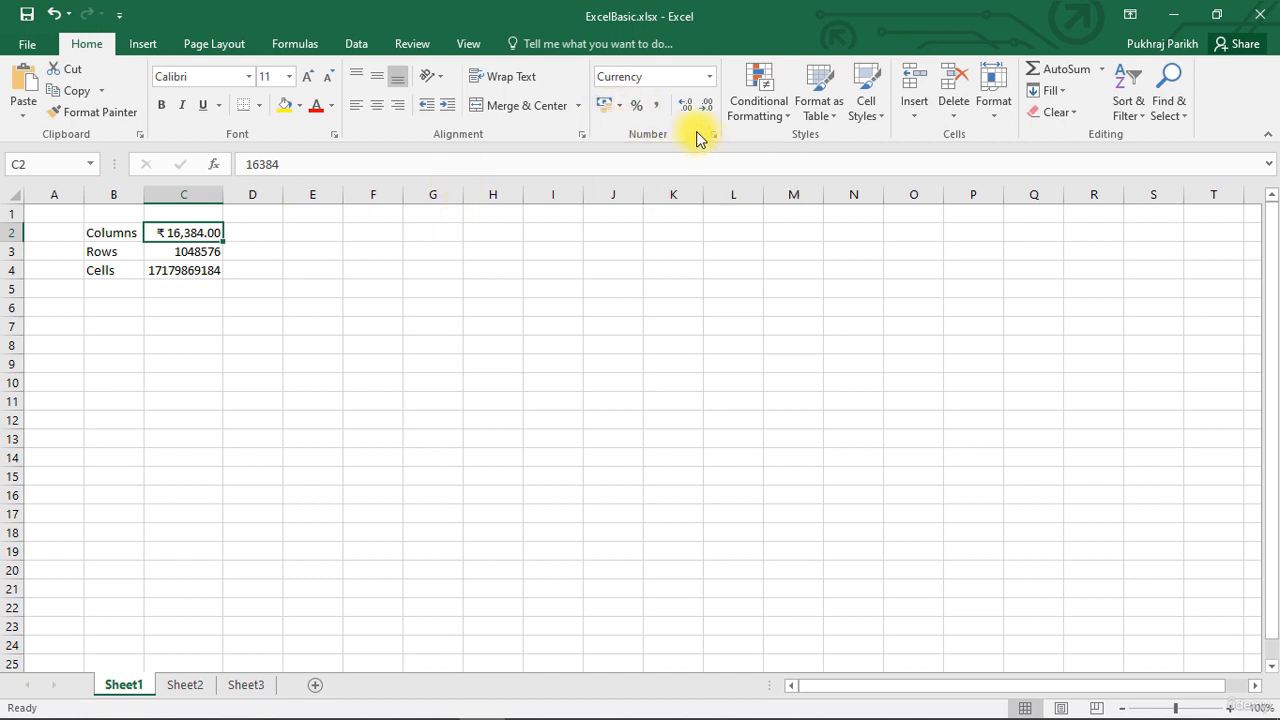
click(708, 76)
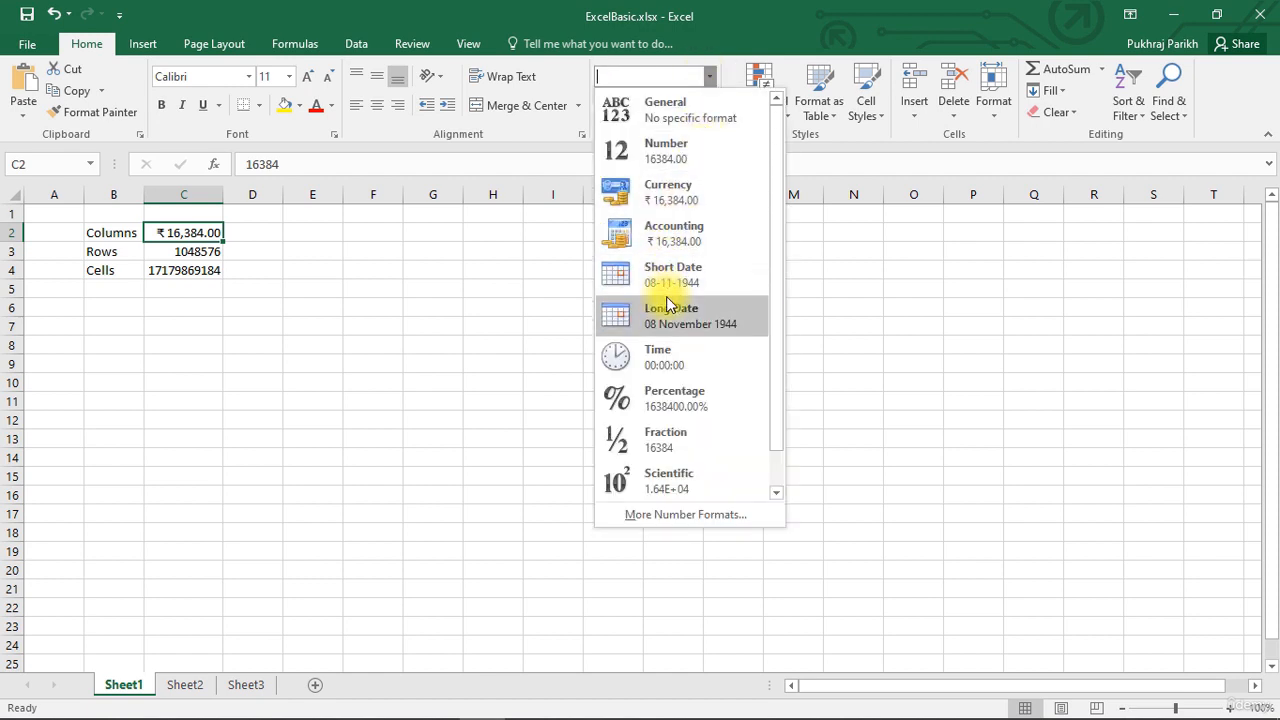
- Enter jan 1 1900 in E2 and 1 in E3
click(316, 240)
click(314, 235)
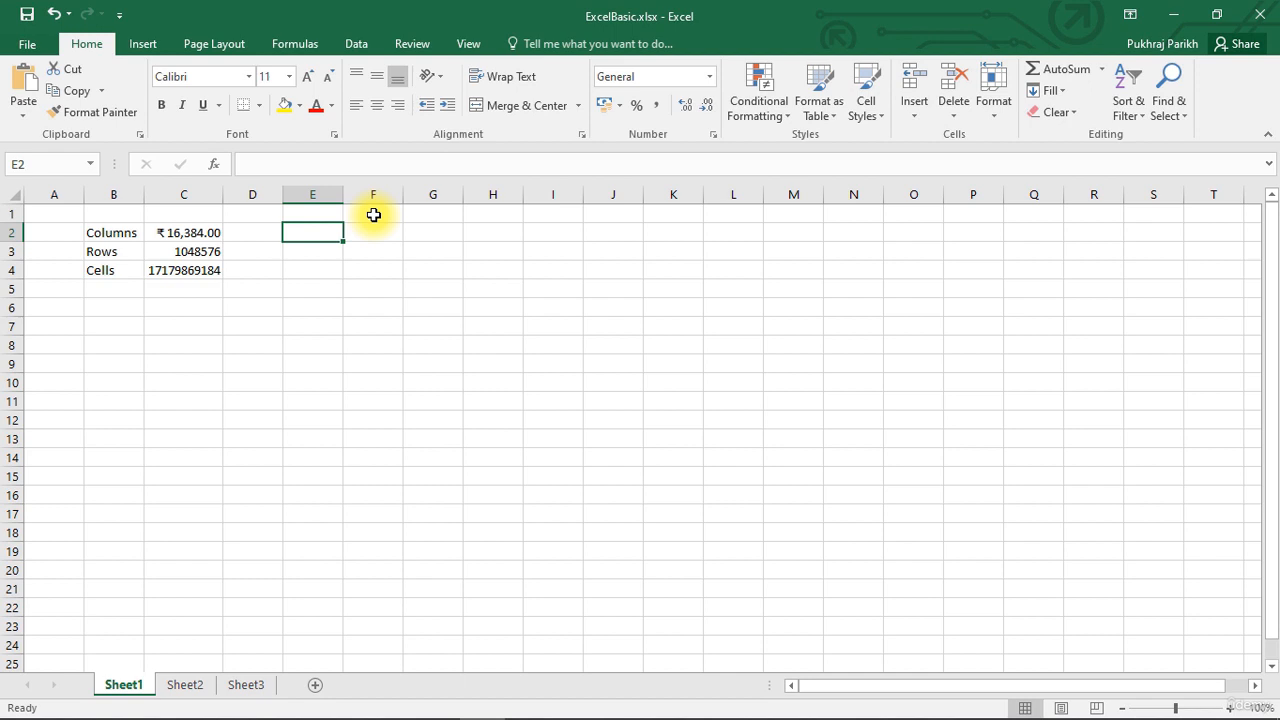
text(jan)
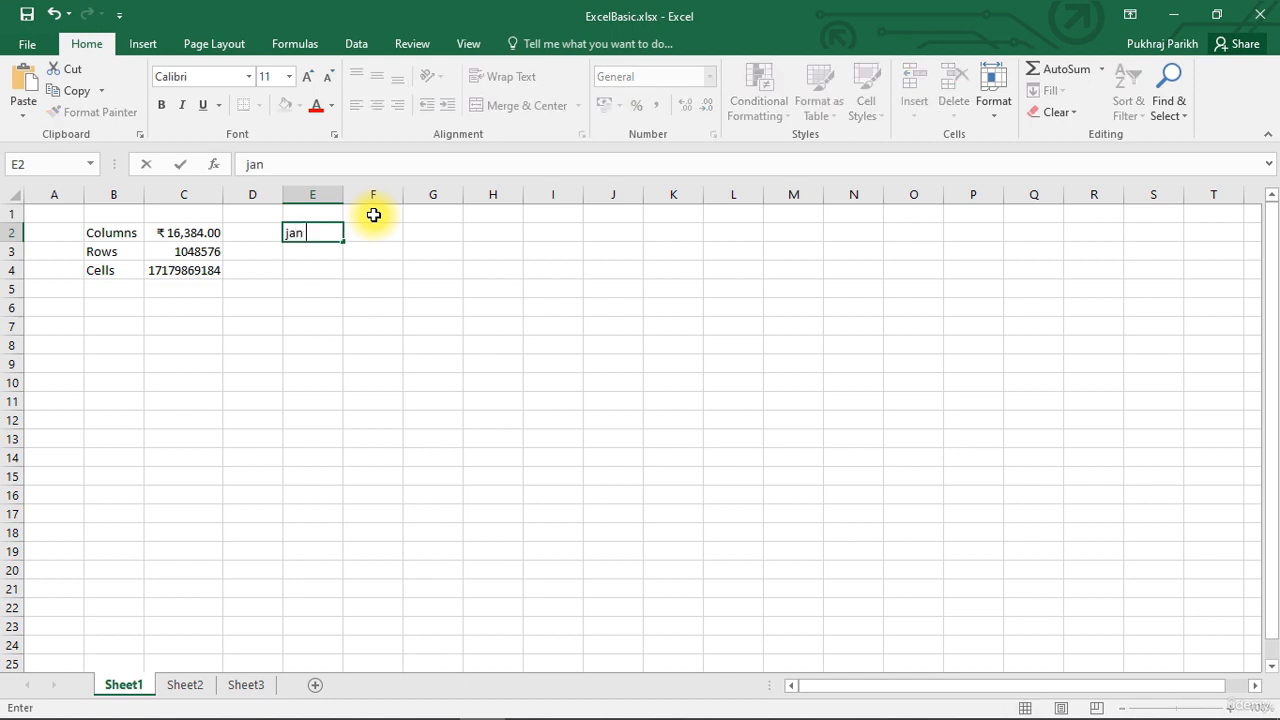
text( 1 1900)
key(Return)
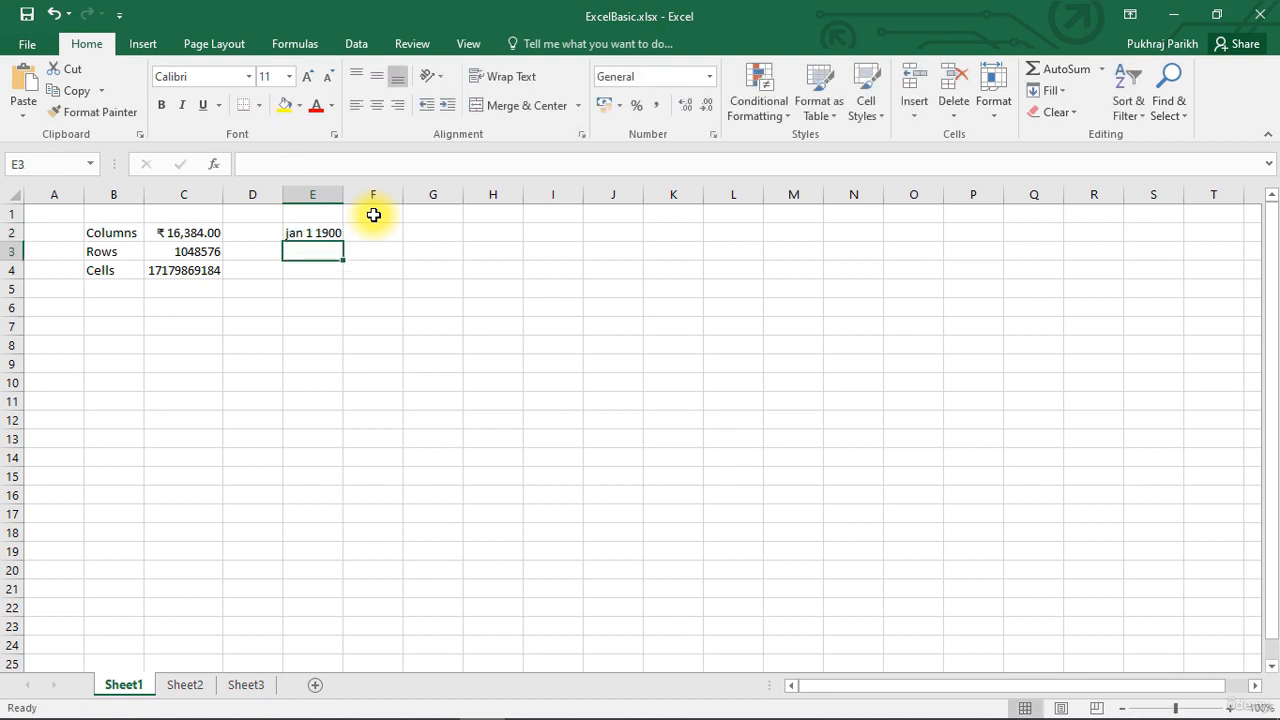
text(1)
key(Return)
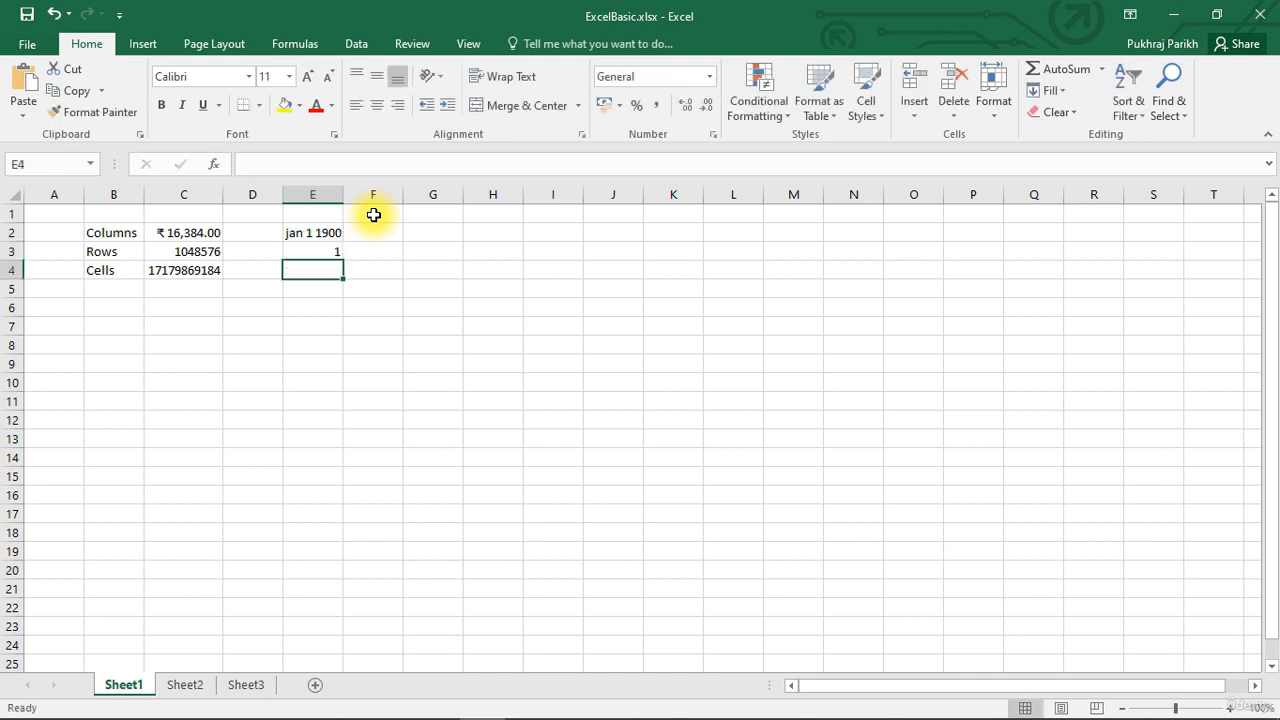
- Enter 2 in E4 and show E3 and E4 as Long Dates, 01 and 02 January 1900
click(314, 251)
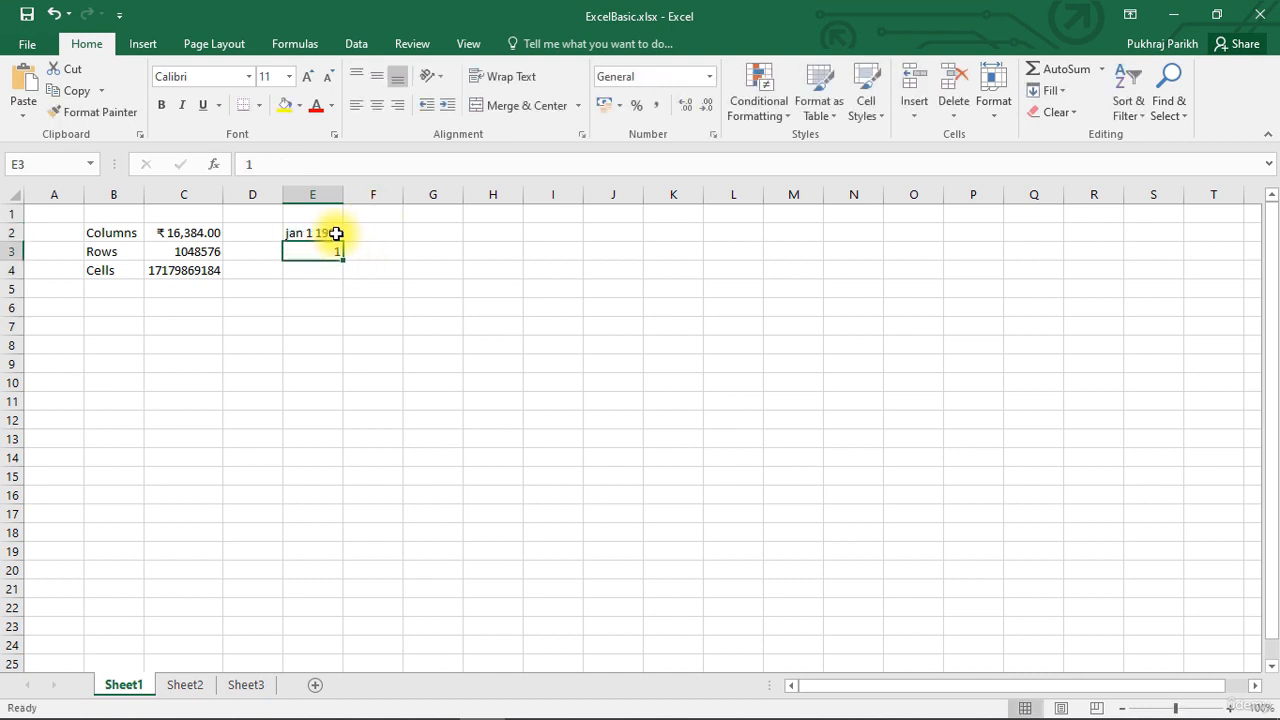
click(714, 75)
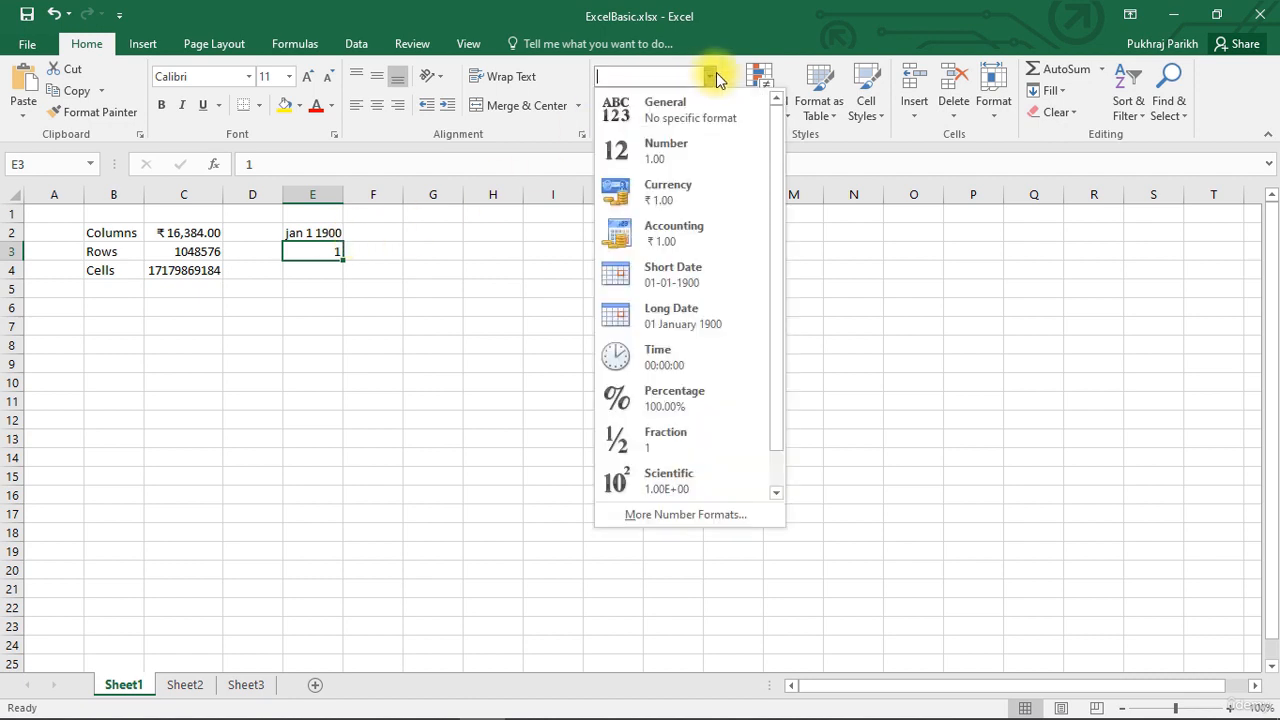
click(697, 316)
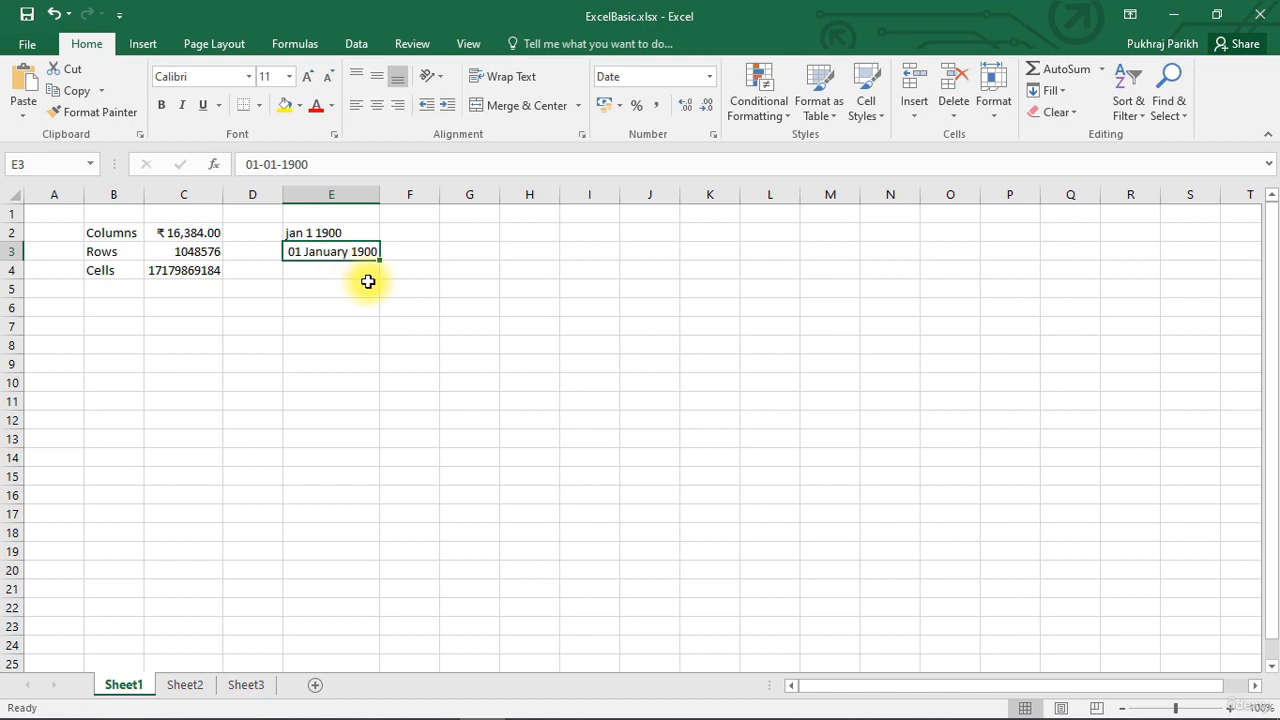
click(348, 272)
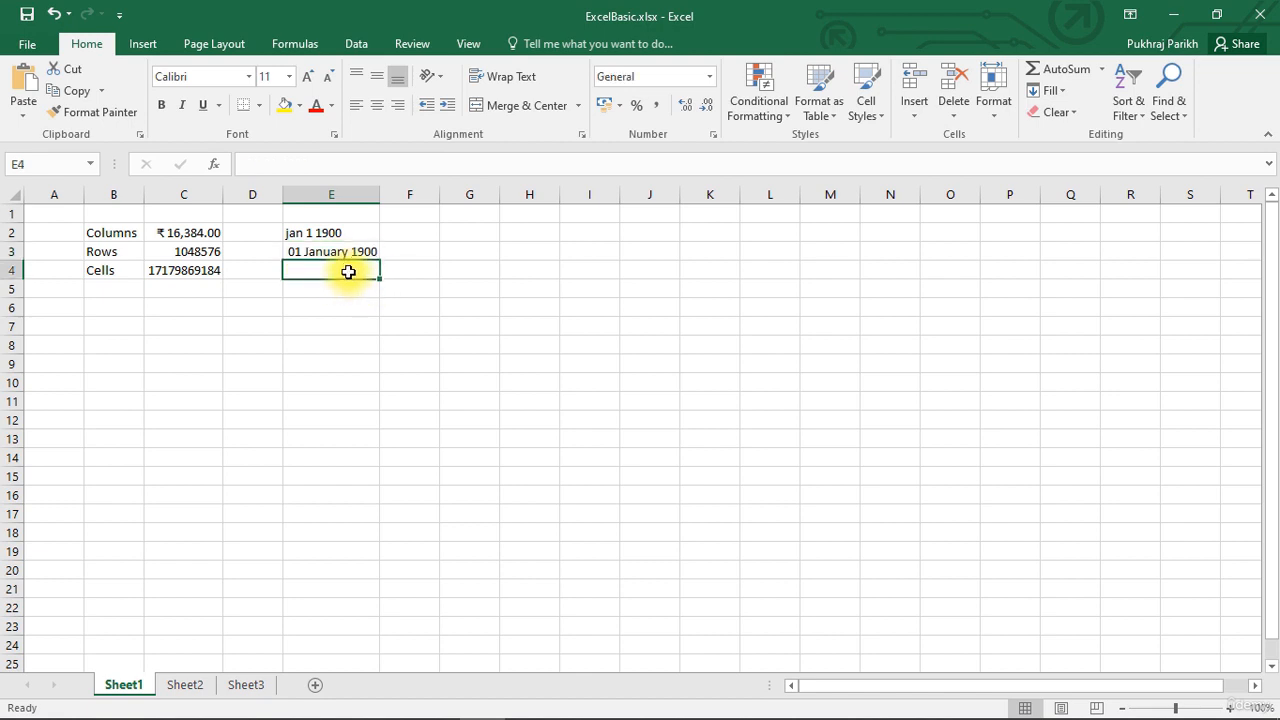
text(2)
key(Return)
click(349, 272)
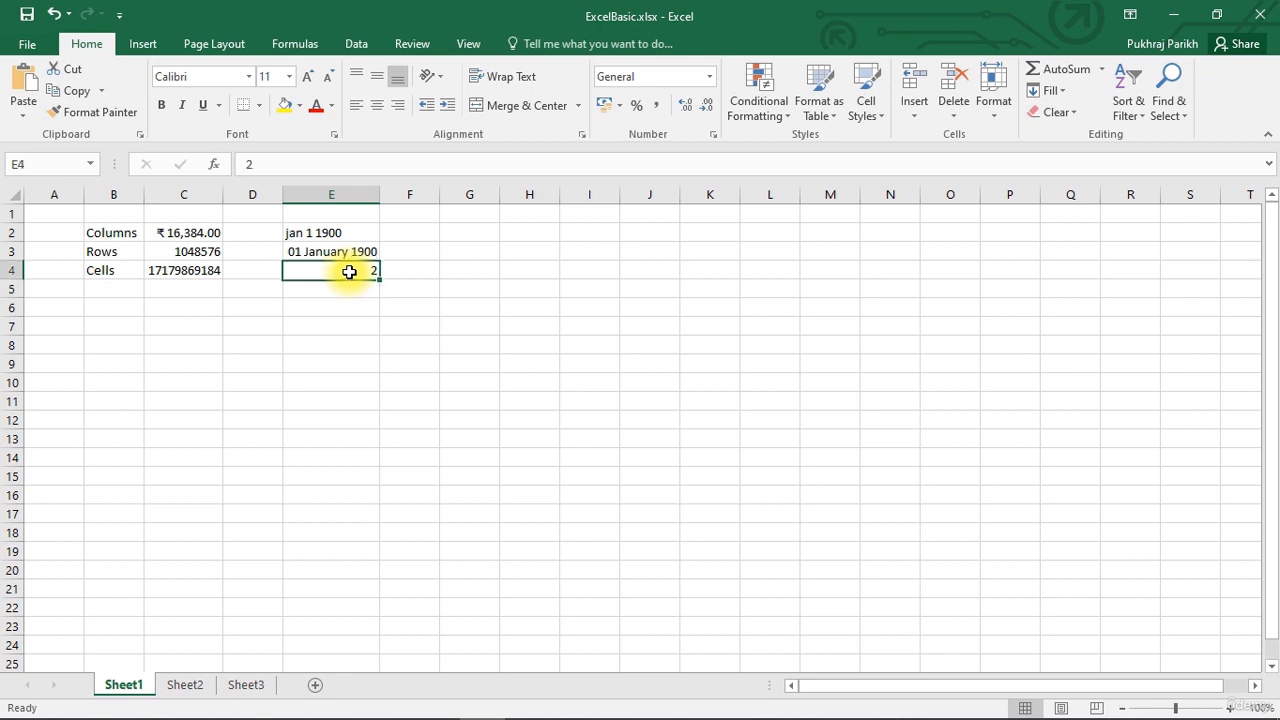
click(709, 77)
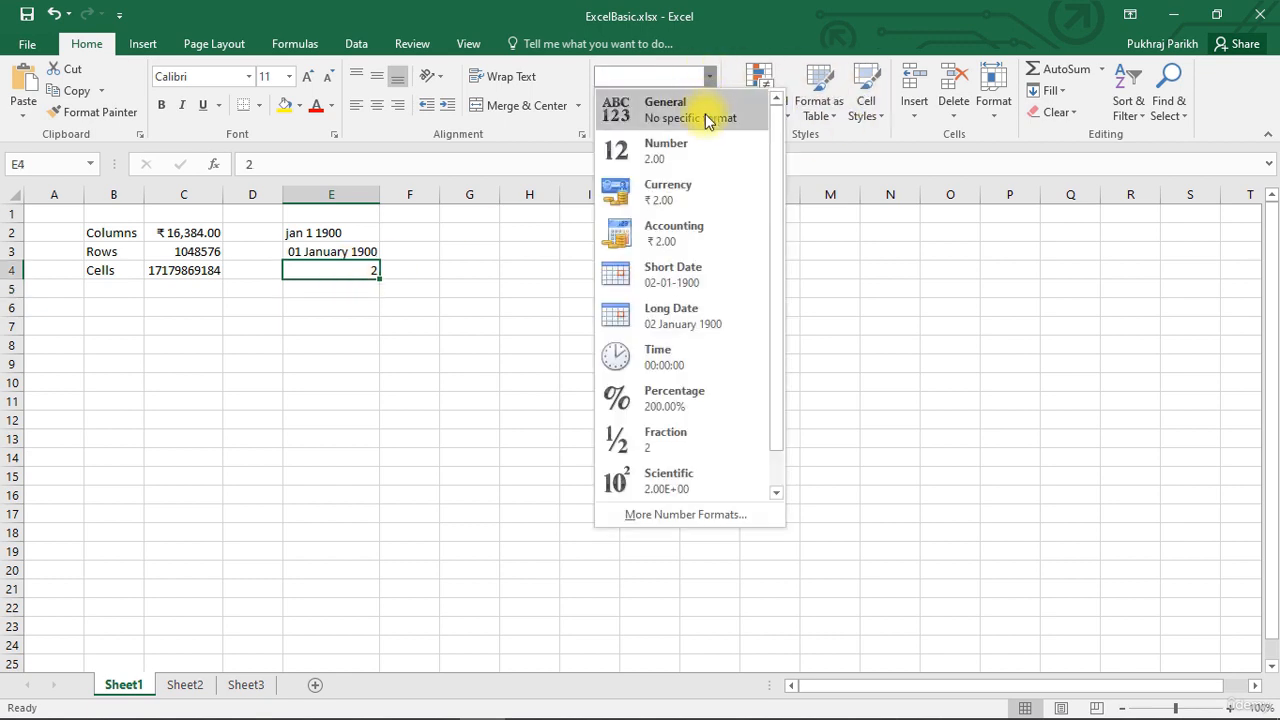
click(655, 318)
click(460, 363)
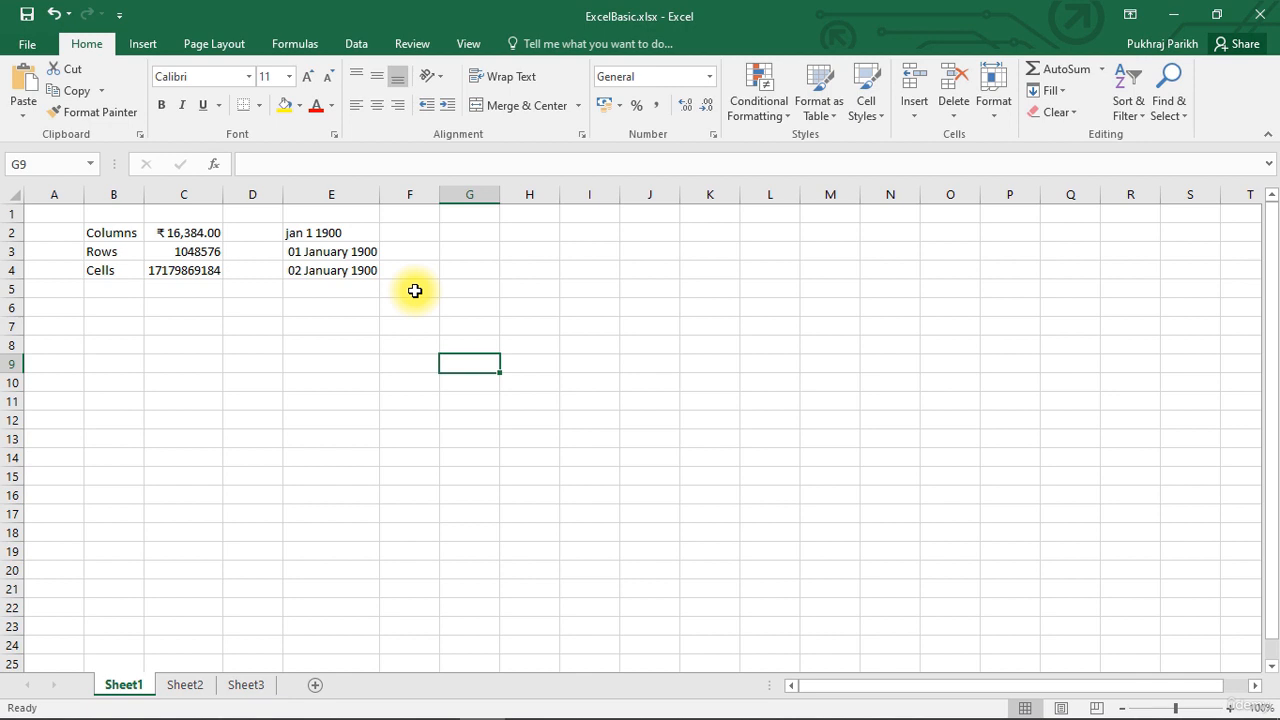
- Enter the date 2 jun in cell E6
click(347, 311)
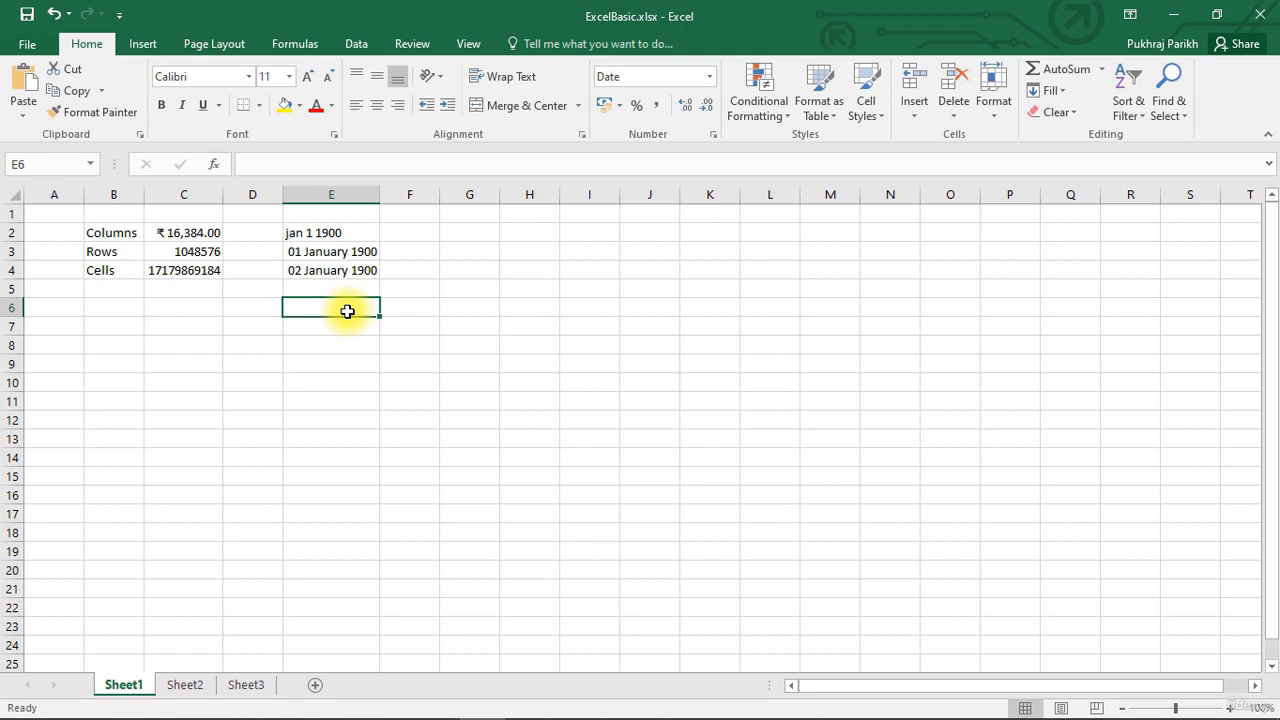
text(2 jun)
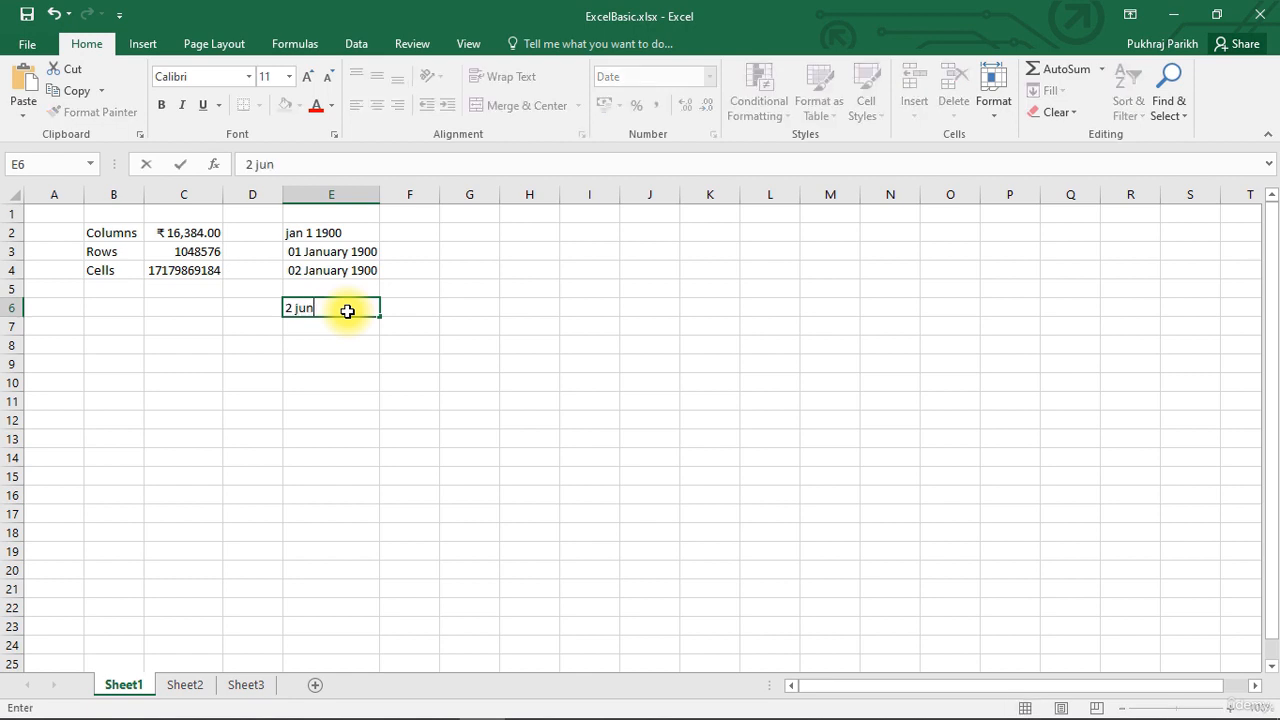
key(Return)
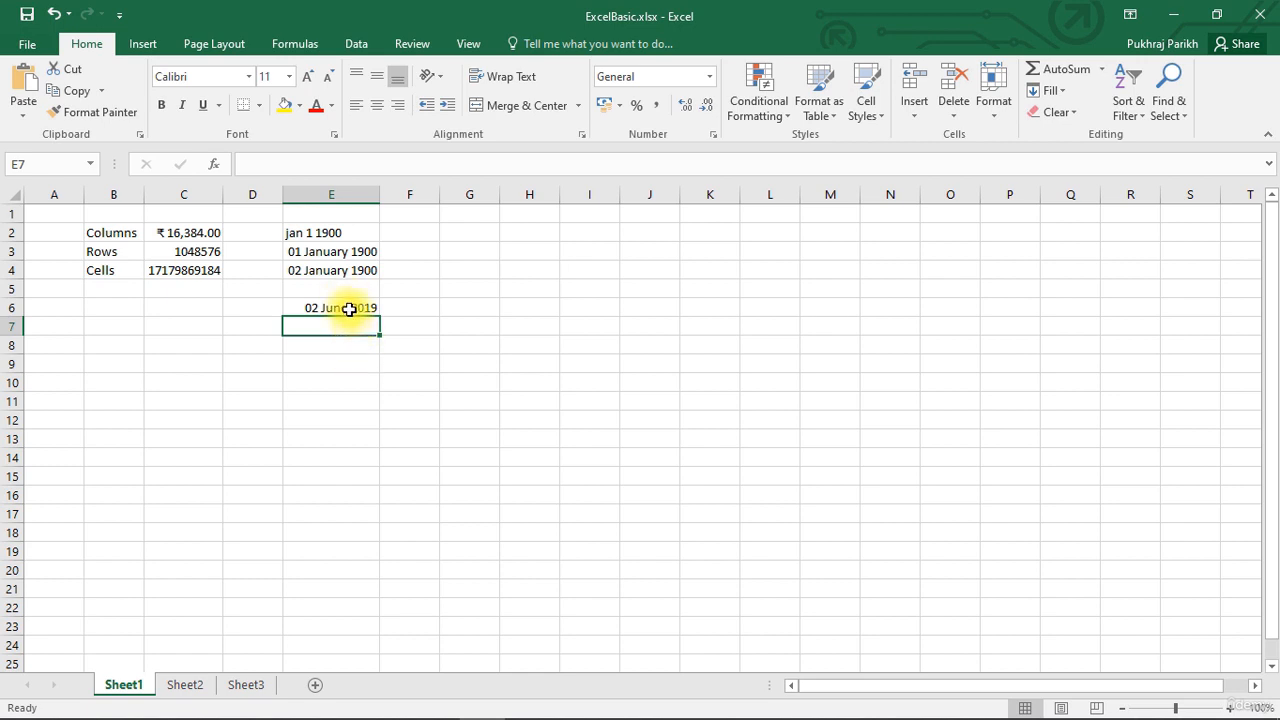
click(348, 309)
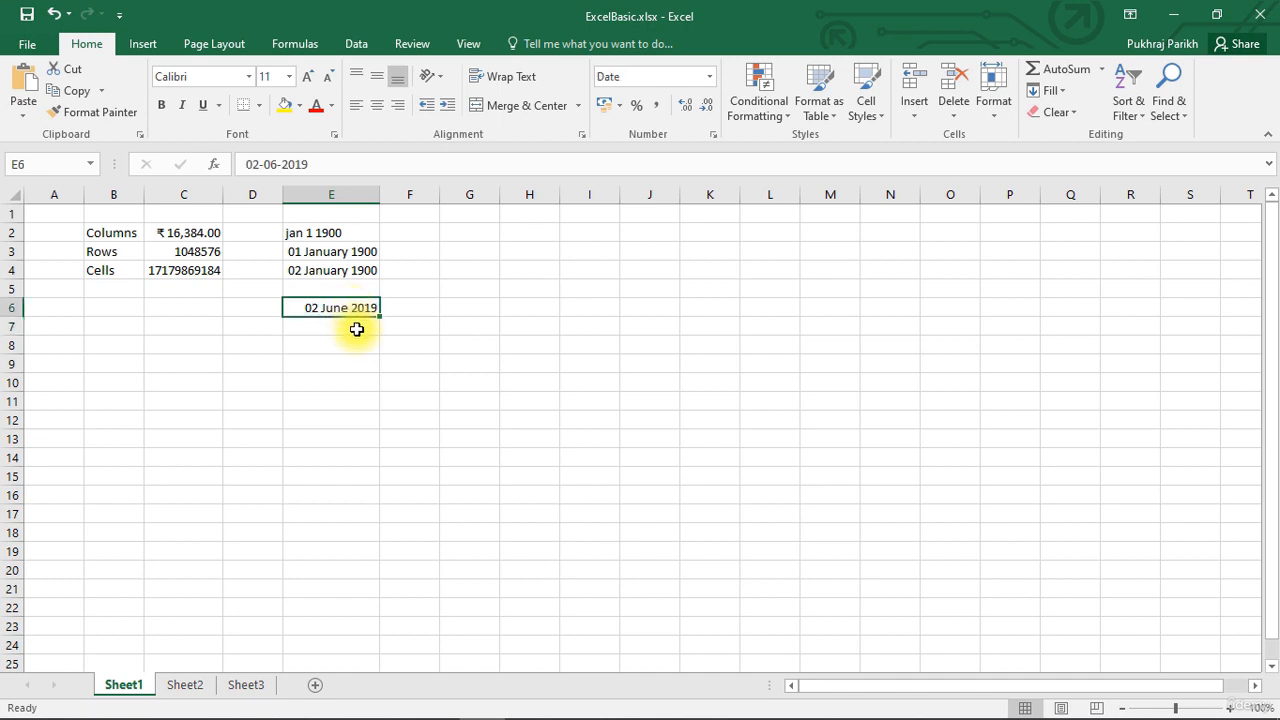
click(356, 330)
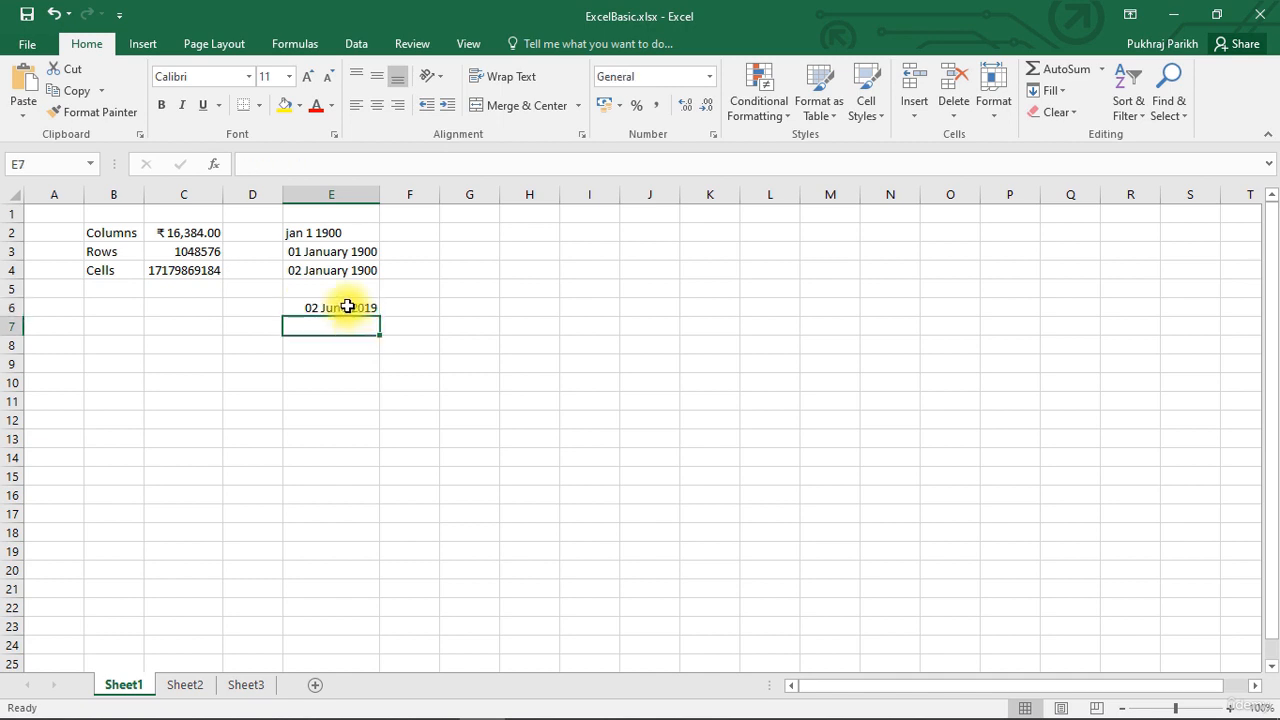
click(347, 307)
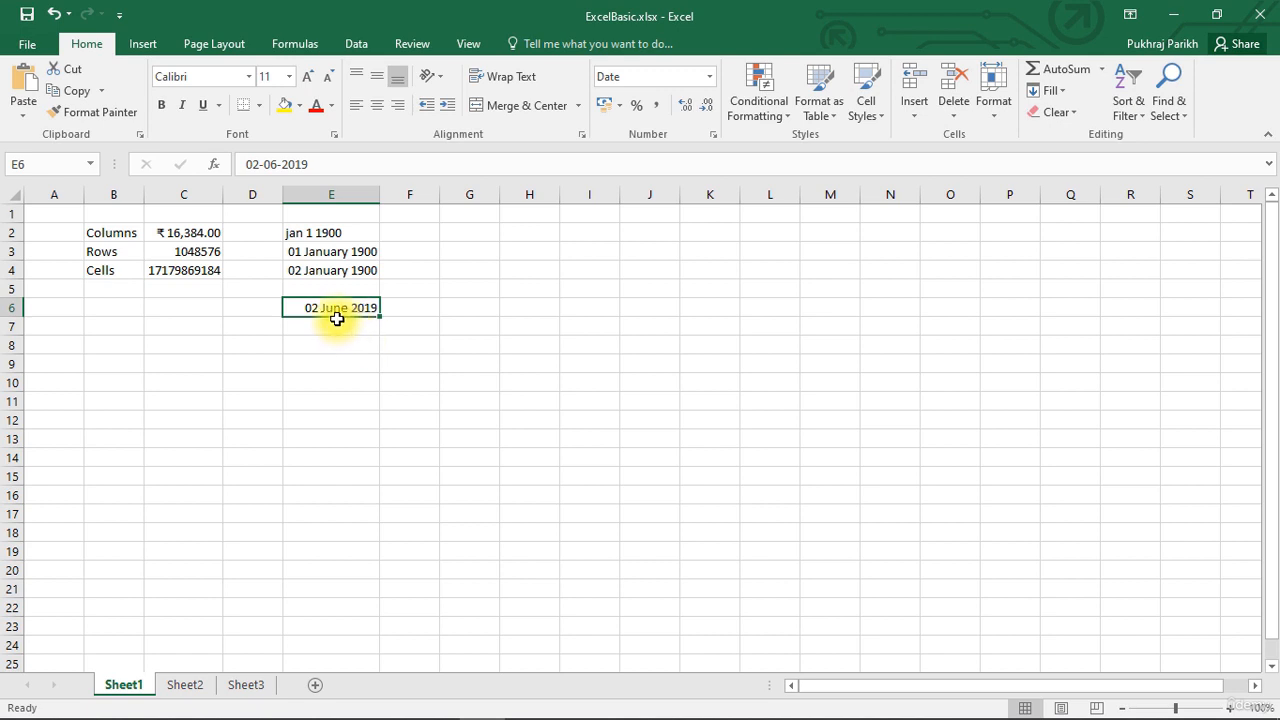
- View E6 as Number (43618), then switch it to Long Date, 02 June 2019
click(710, 78)
click(688, 157)
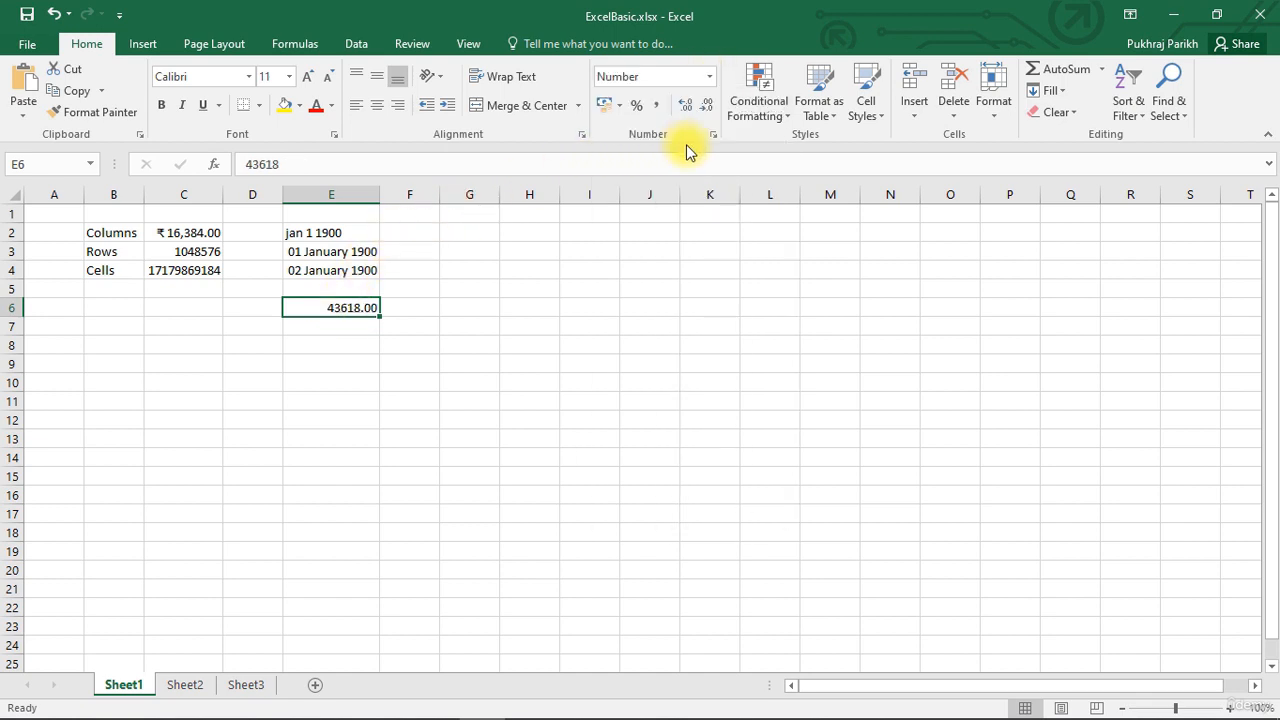
click(366, 358)
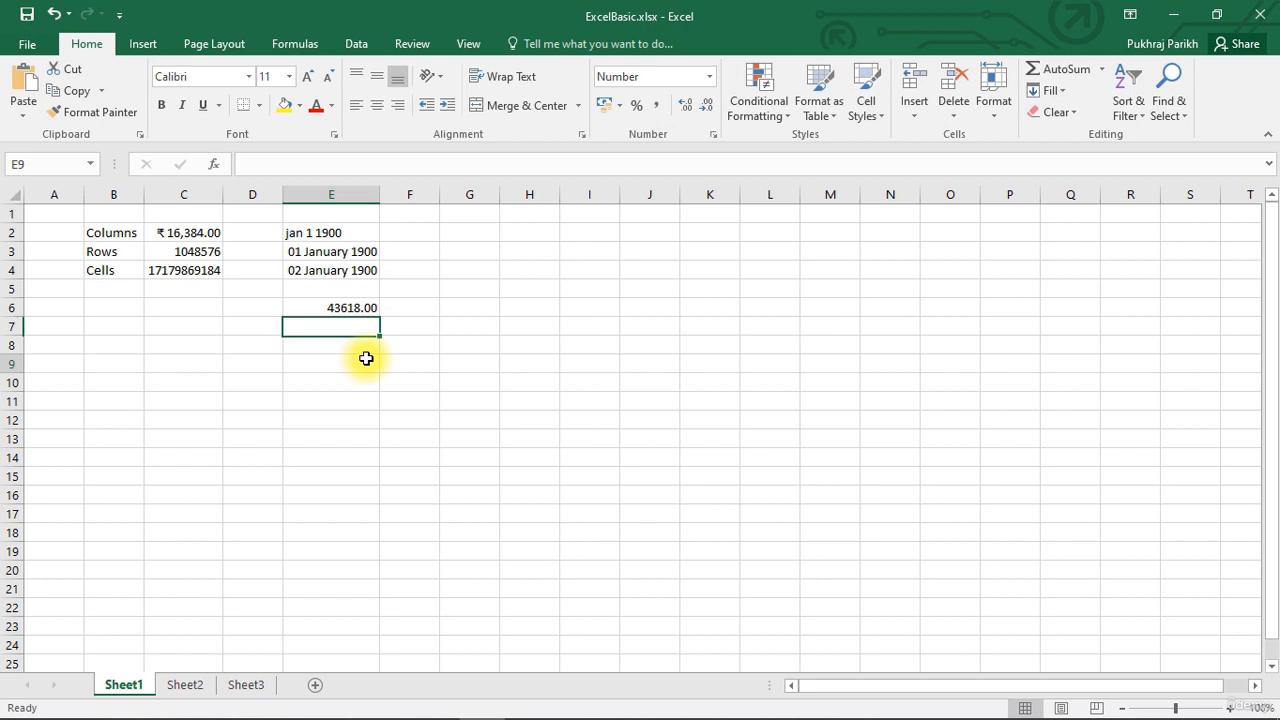
click(357, 306)
click(710, 78)
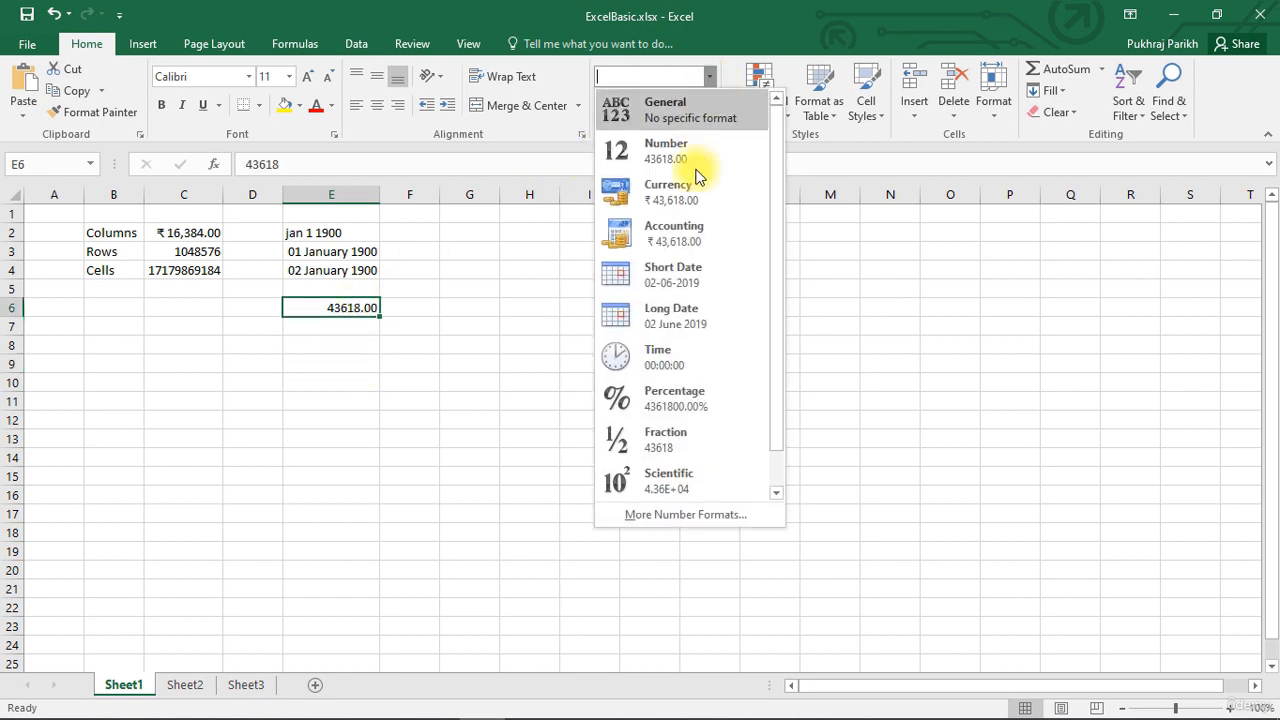
click(672, 316)
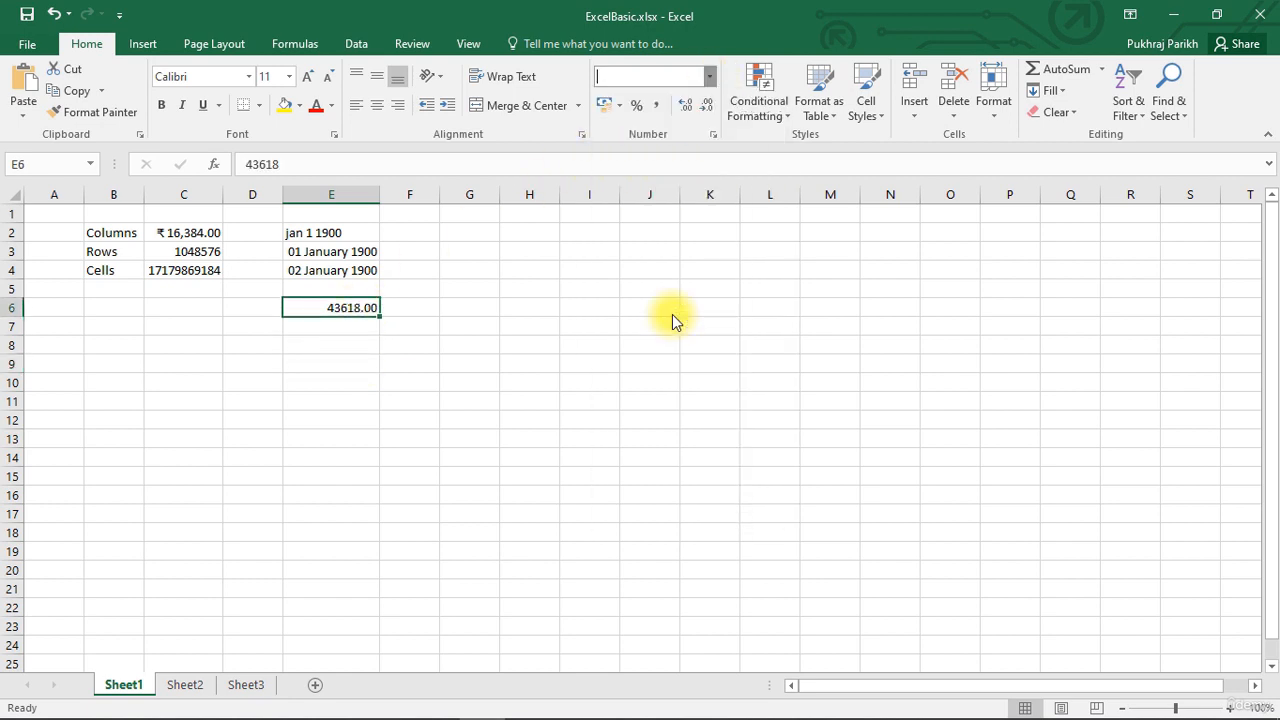
click(268, 350)
click(196, 254)
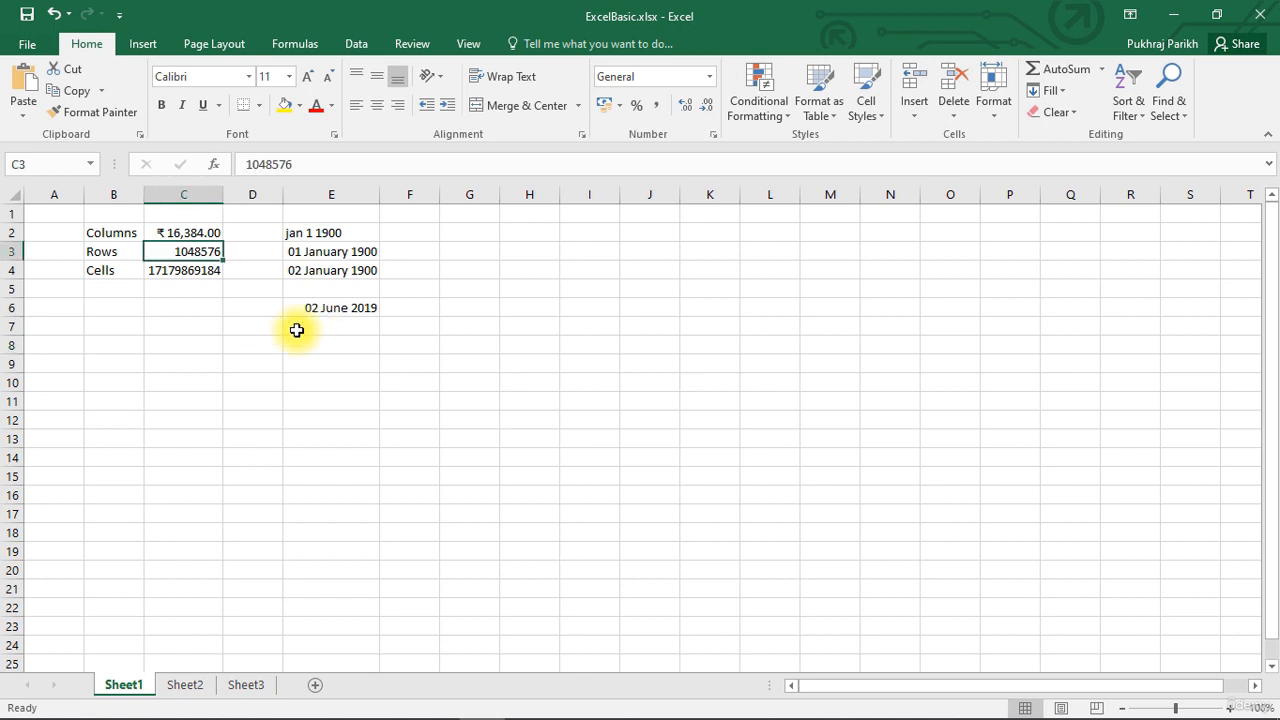
- Enter Cells in B5 via AutoComplete, then overwrite it with cccc
click(110, 288)
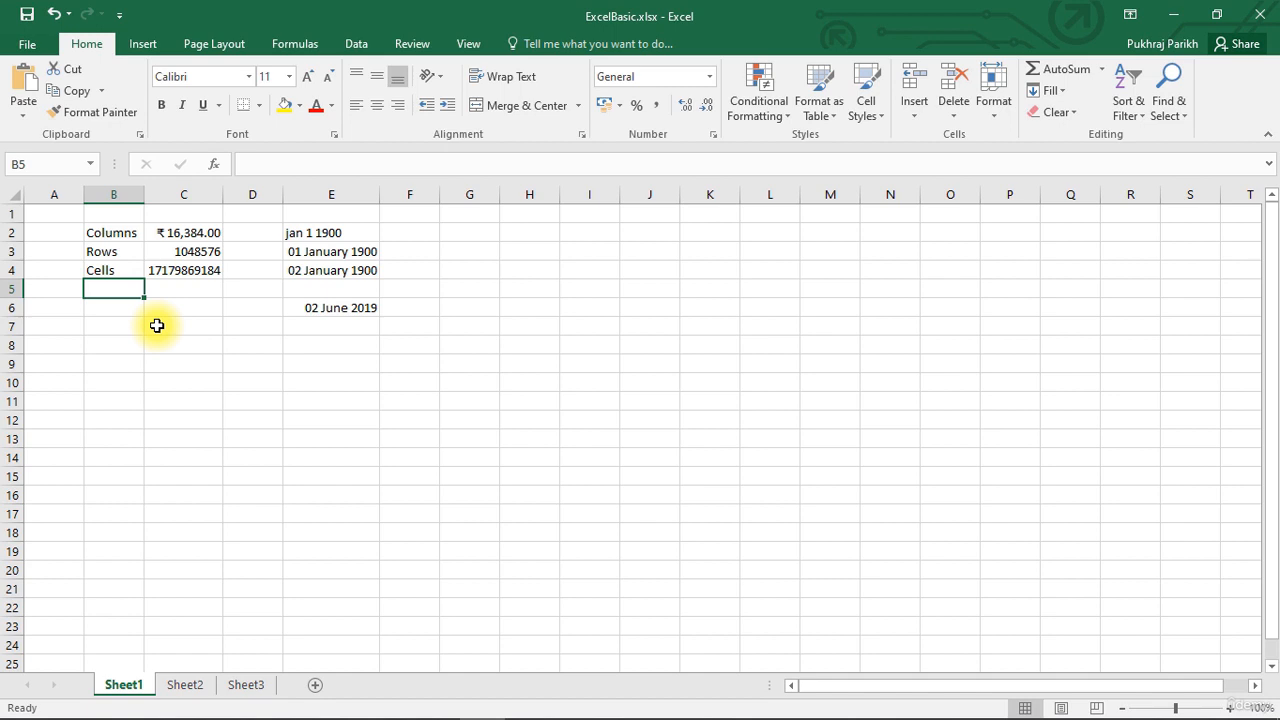
text(cells)
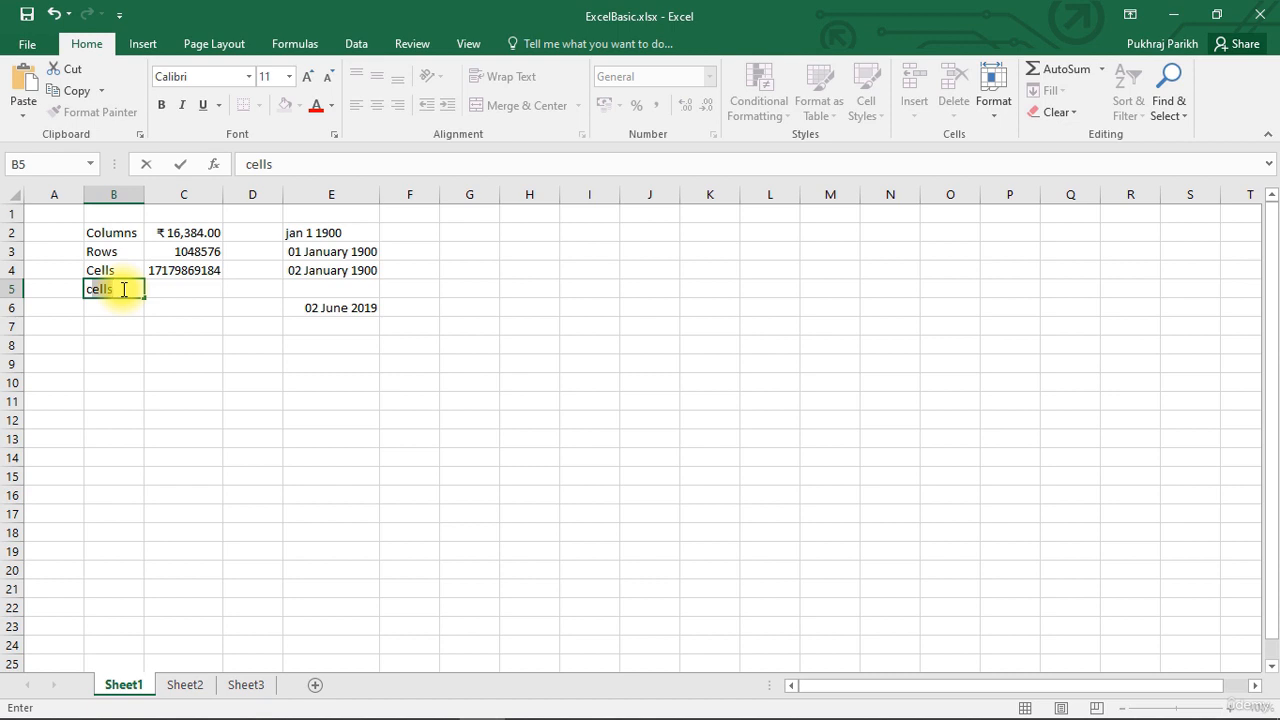
key(Return)
click(124, 289)
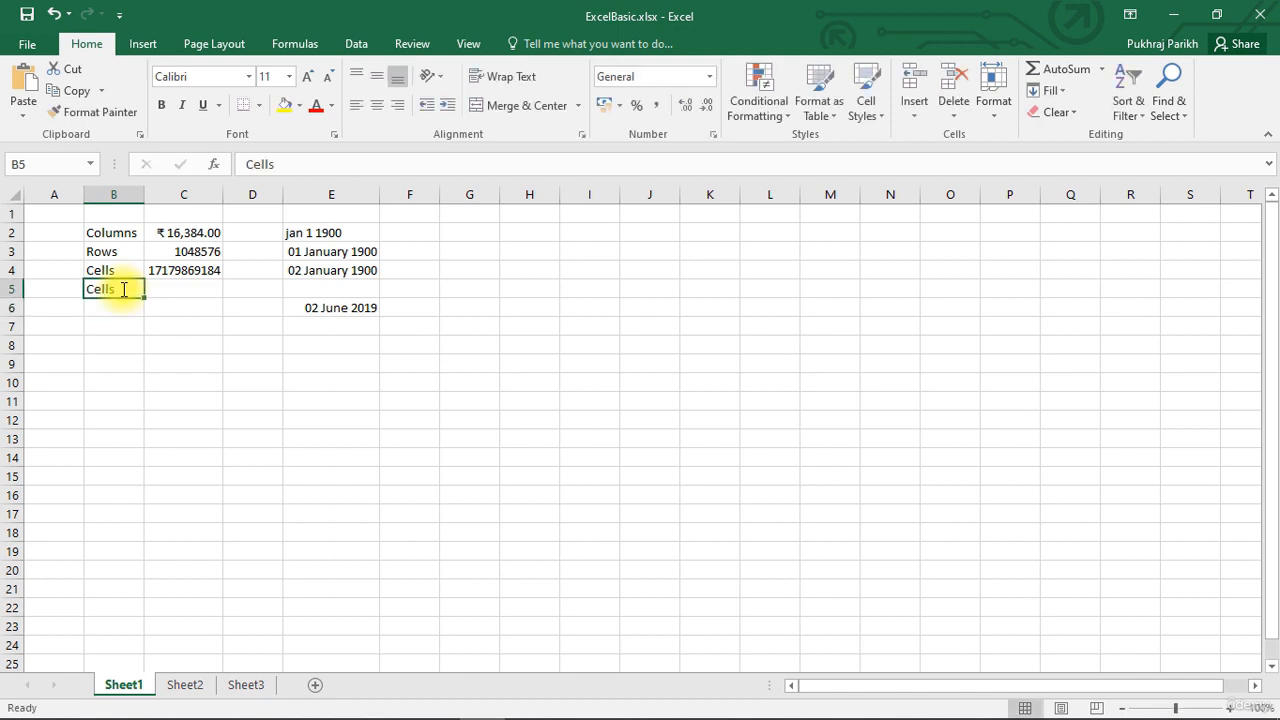
text(cells)
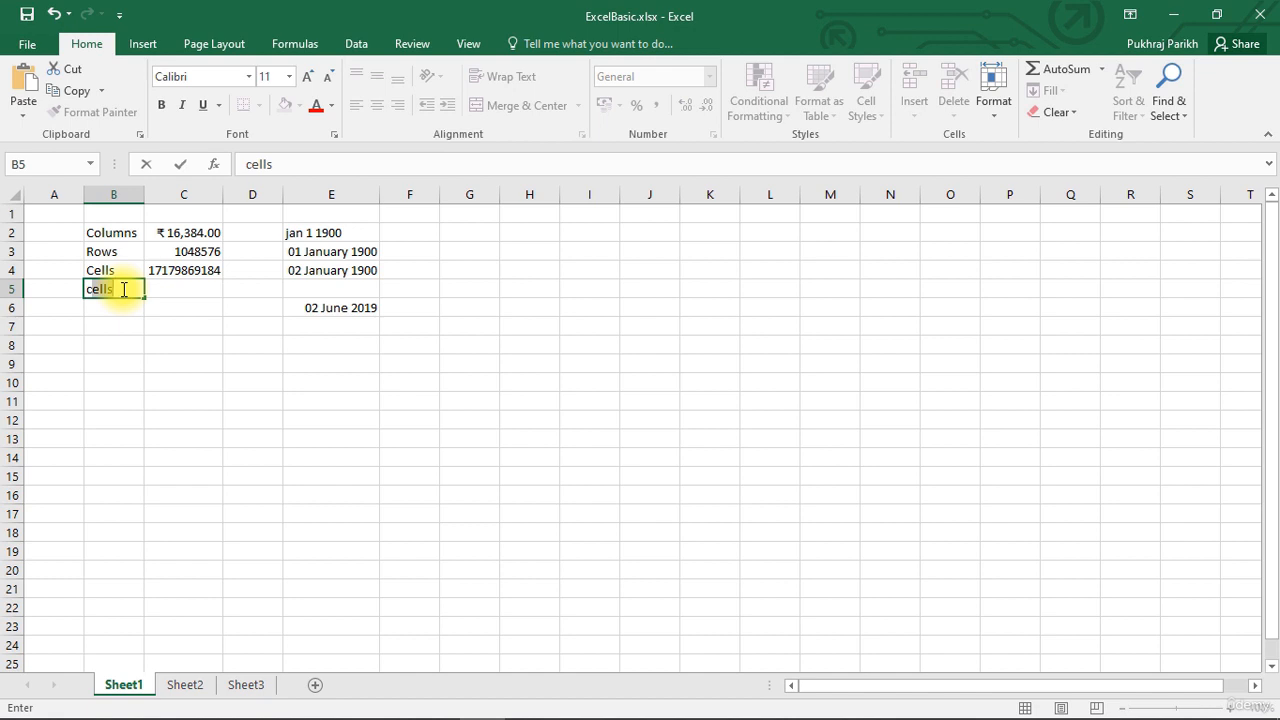
key(BackSpace)
key(BackSpace)
key(BackSpace)
key(BackSpace)
text(ccc)
key(Return)
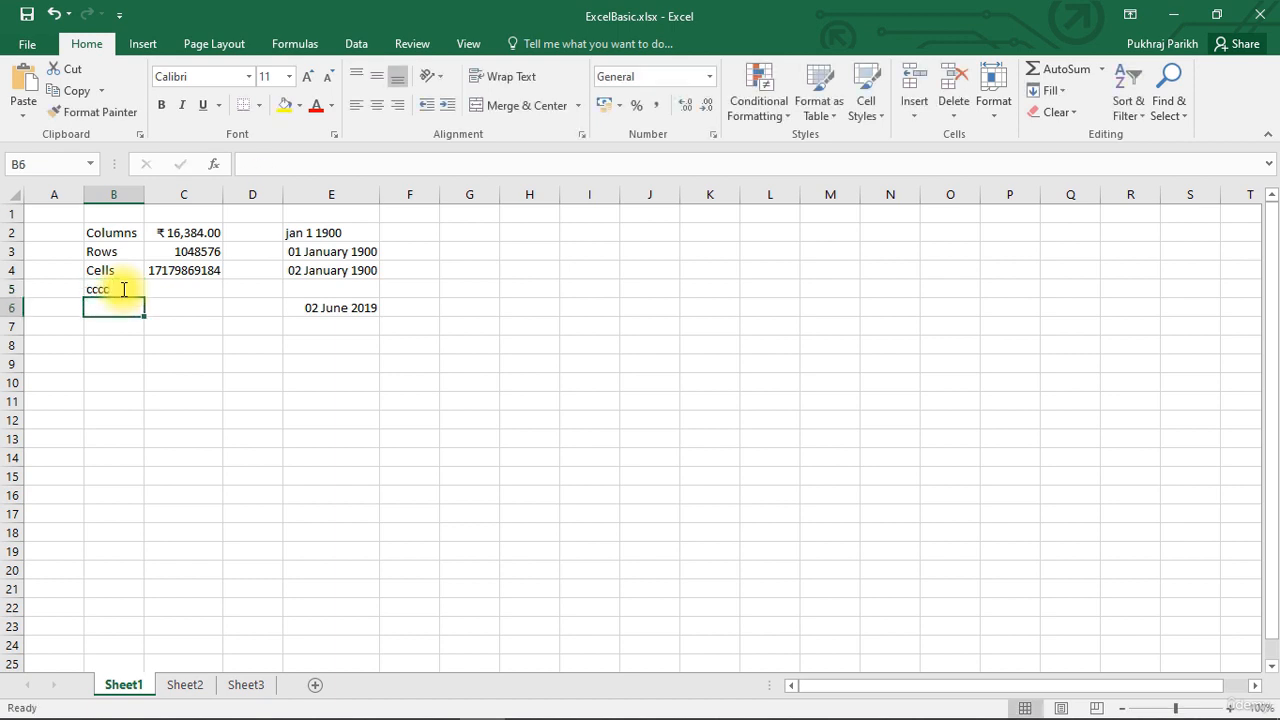
click(180, 255)
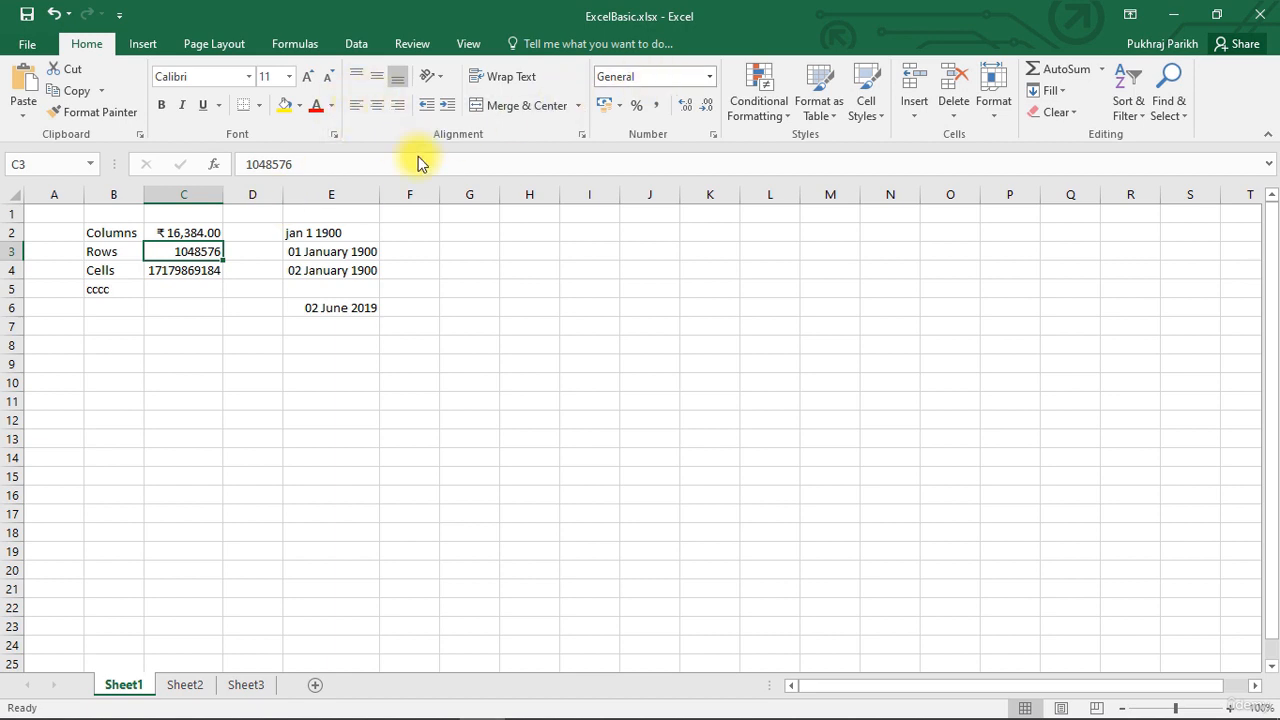
- Switch C2 from currency to Number format and add four decimal places
click(178, 229)
key(ctrl+shift+1)
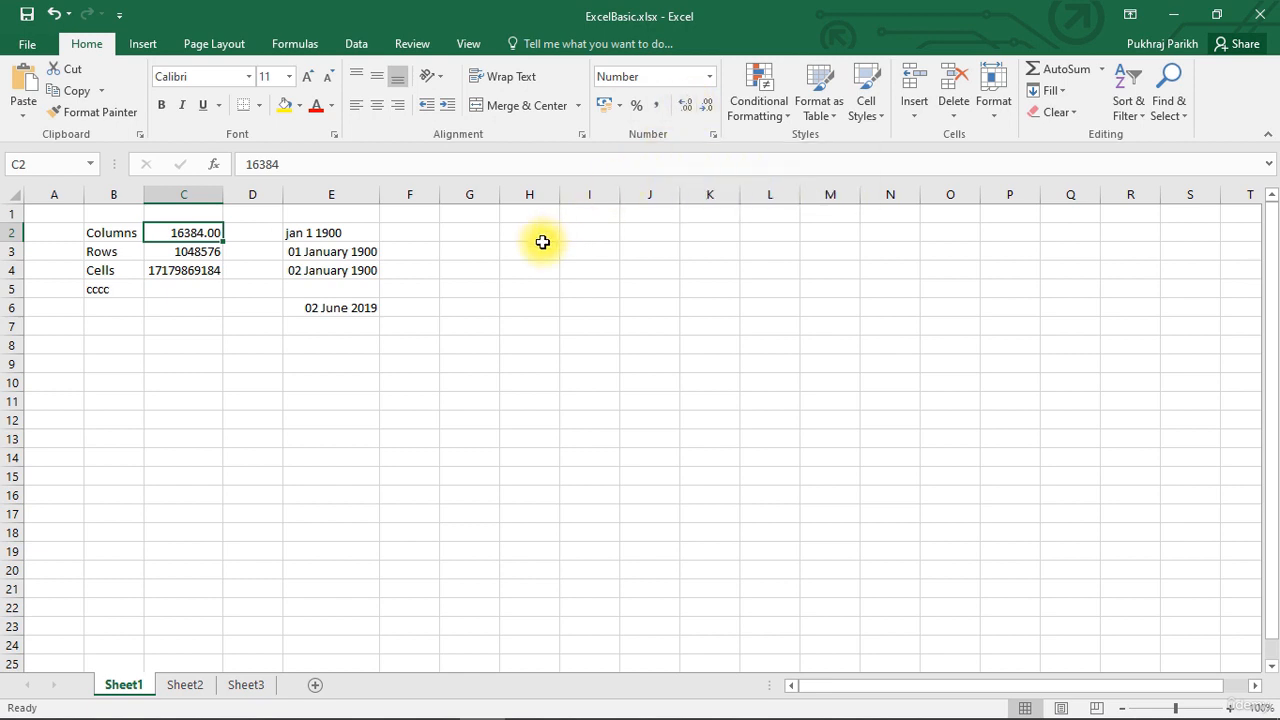
click(686, 104)
click(686, 104)
click(686, 104)
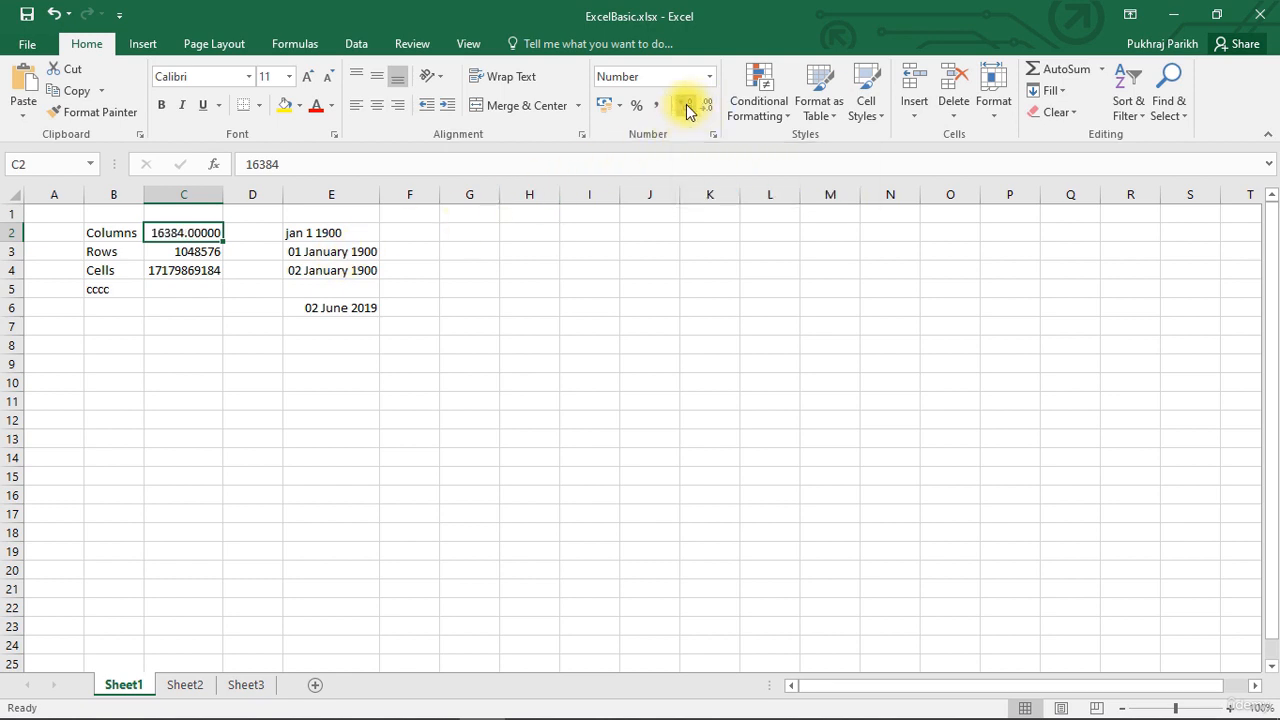
click(686, 104)
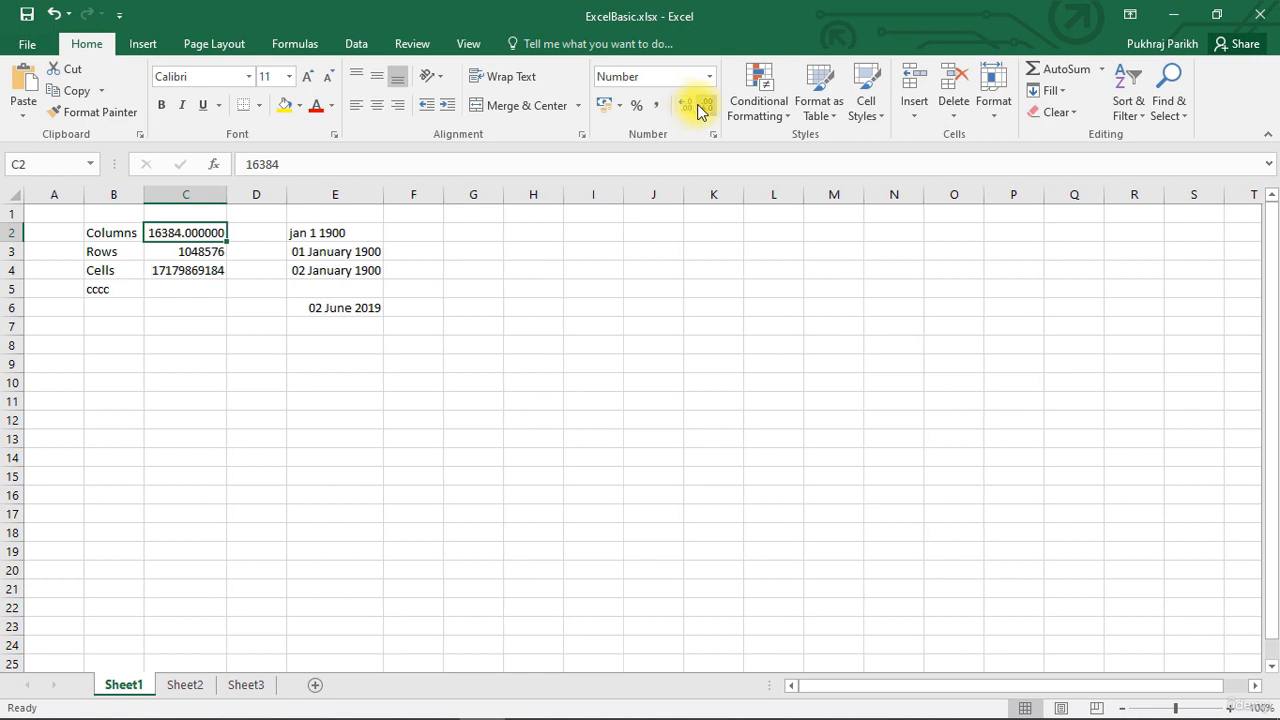
- Adjust C2's decimals until it shows 16384.00 with two places
click(705, 105)
click(705, 105)
click(705, 105)
click(705, 105)
click(705, 105)
click(686, 106)
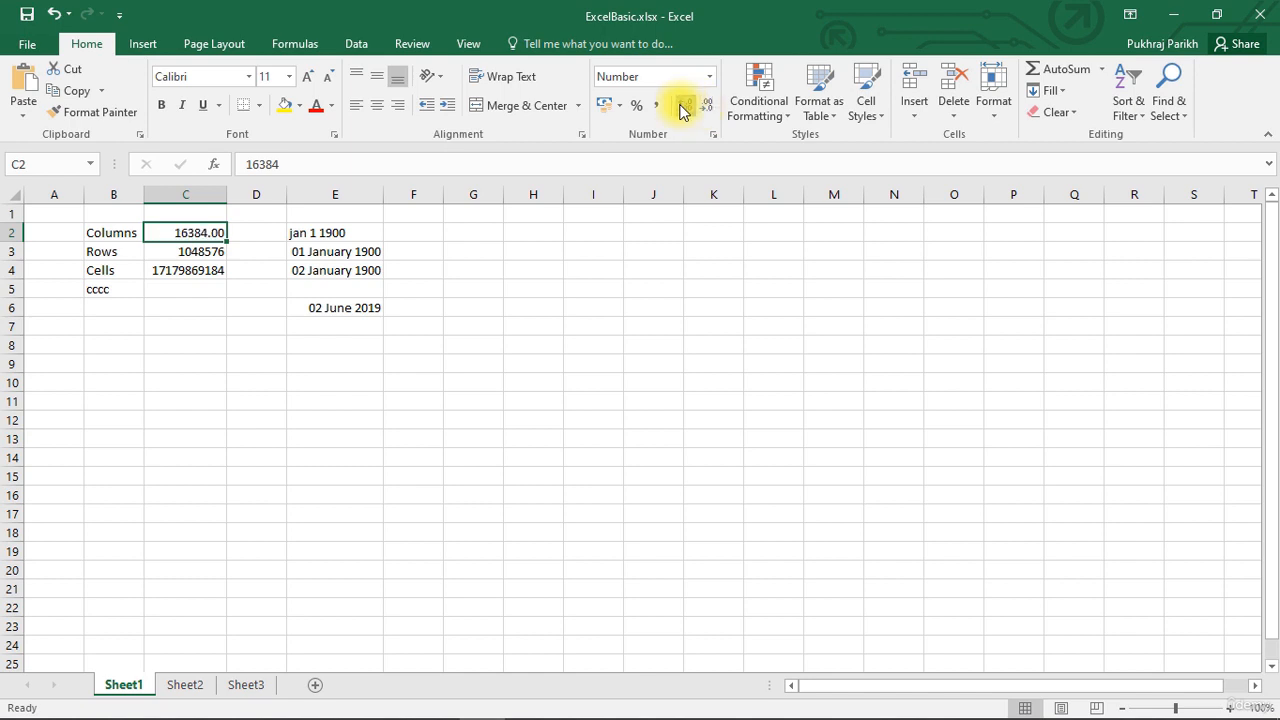
click(692, 108)
click(704, 106)
click(181, 326)
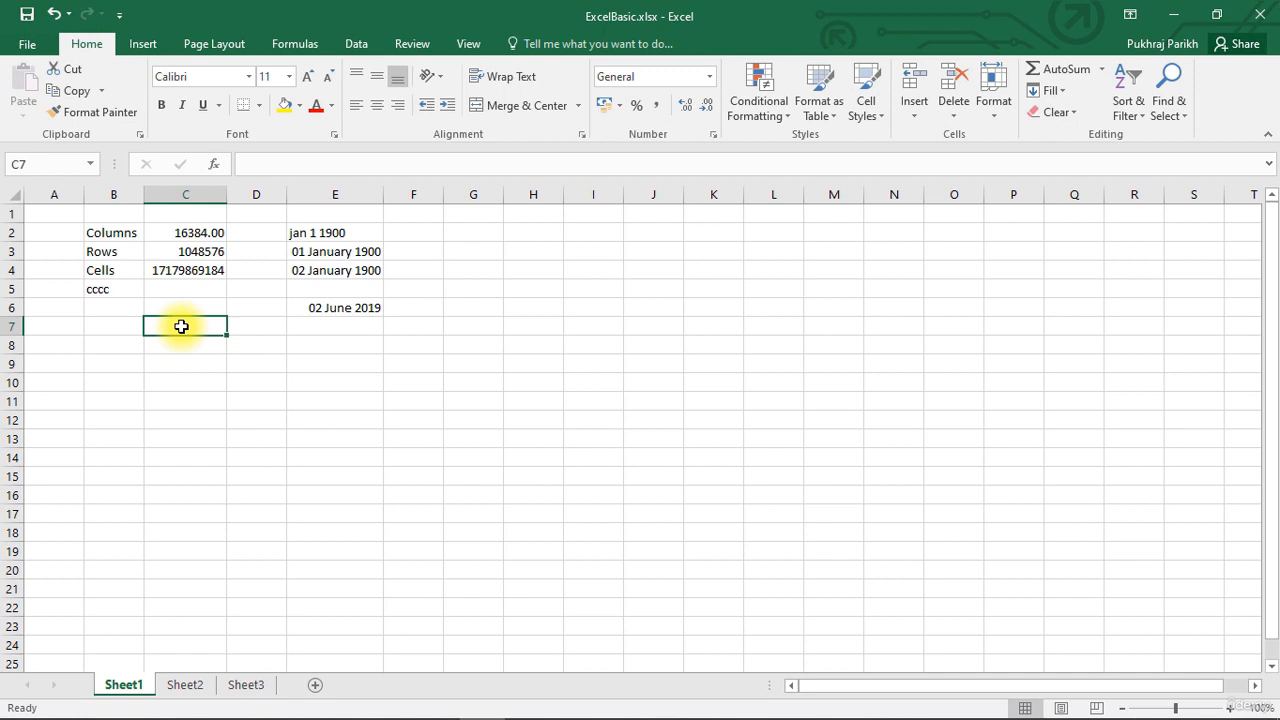
- Enter 3.14159 in C7 and reduce three decimal places to display 3.14
text(=)
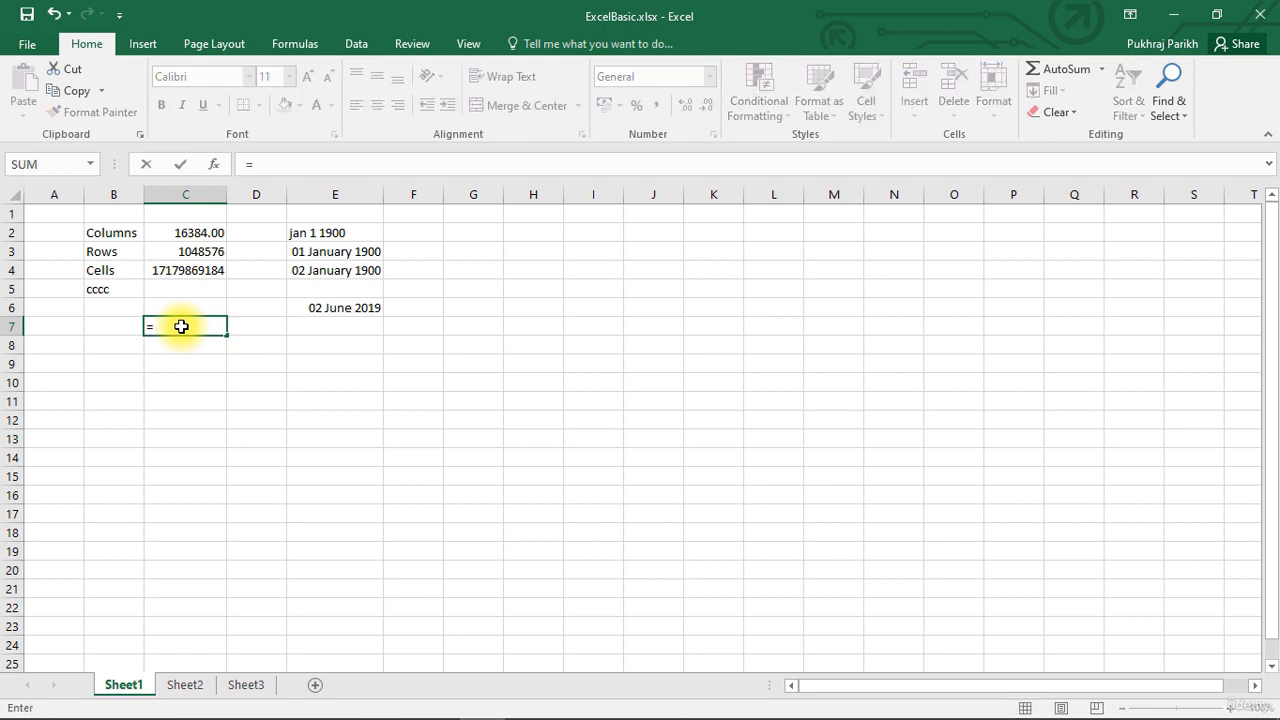
key(BackSpace)
text(3)
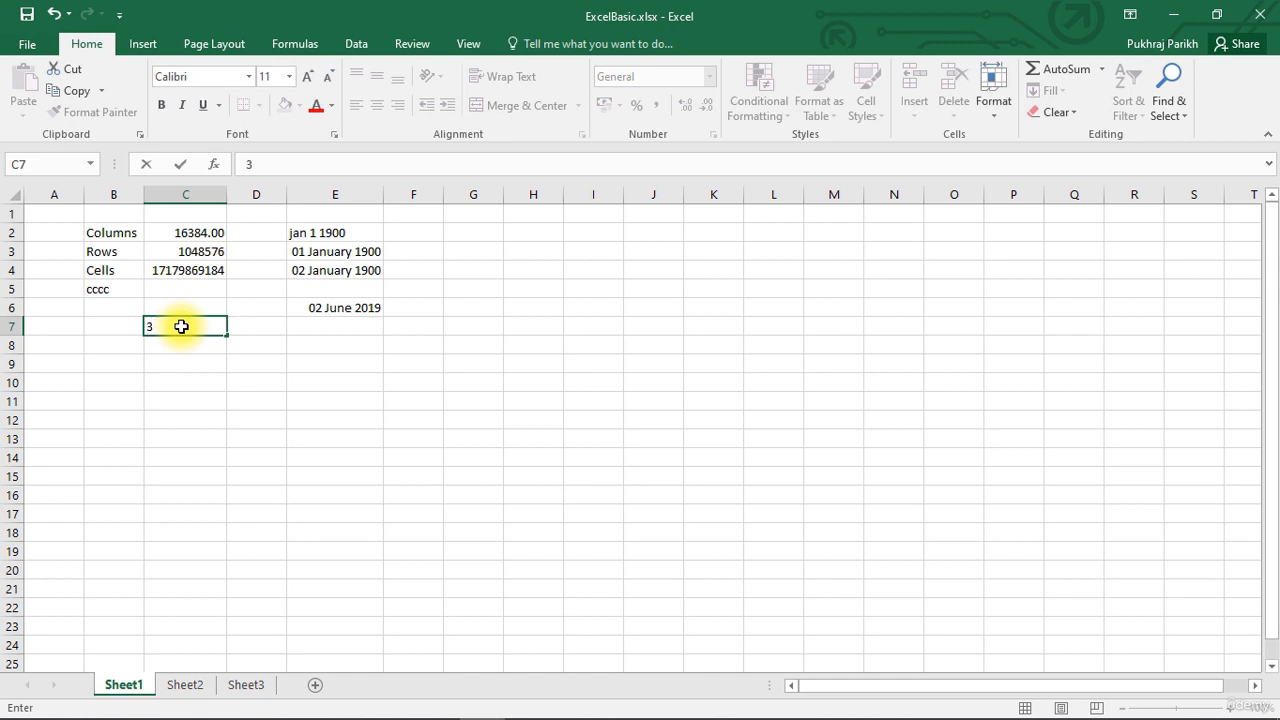
text(.14159)
key(Return)
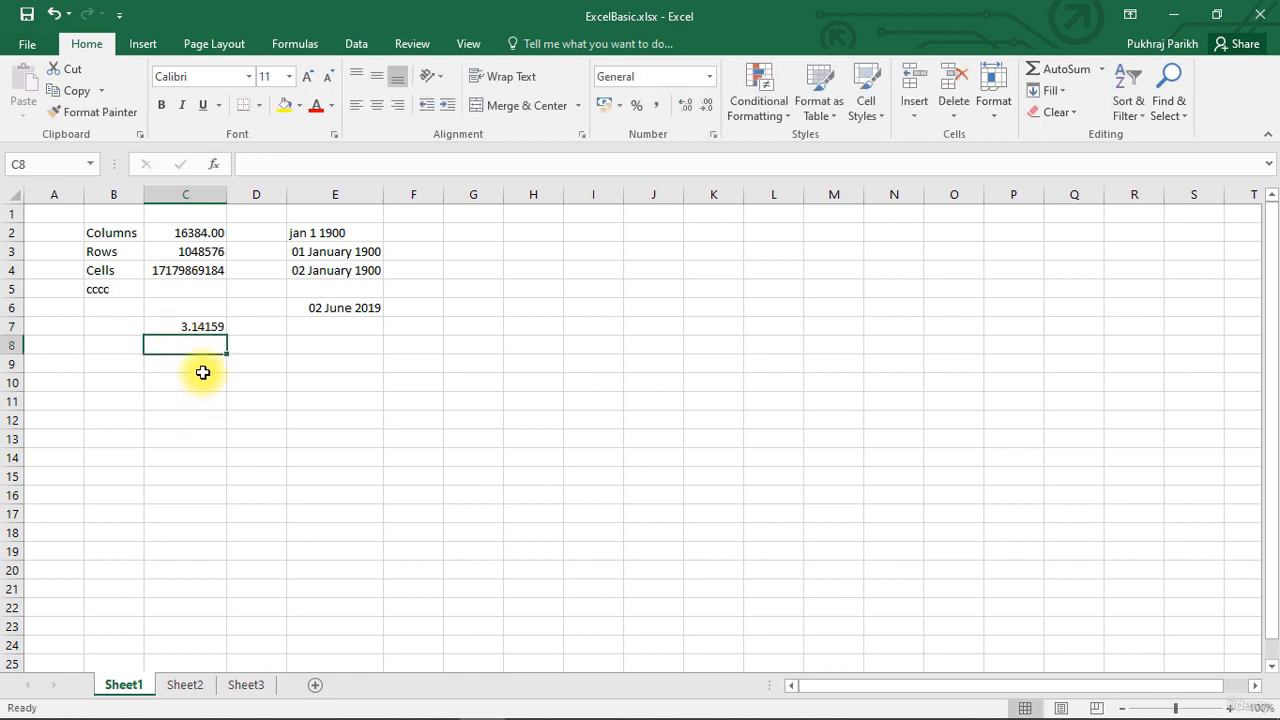
click(186, 325)
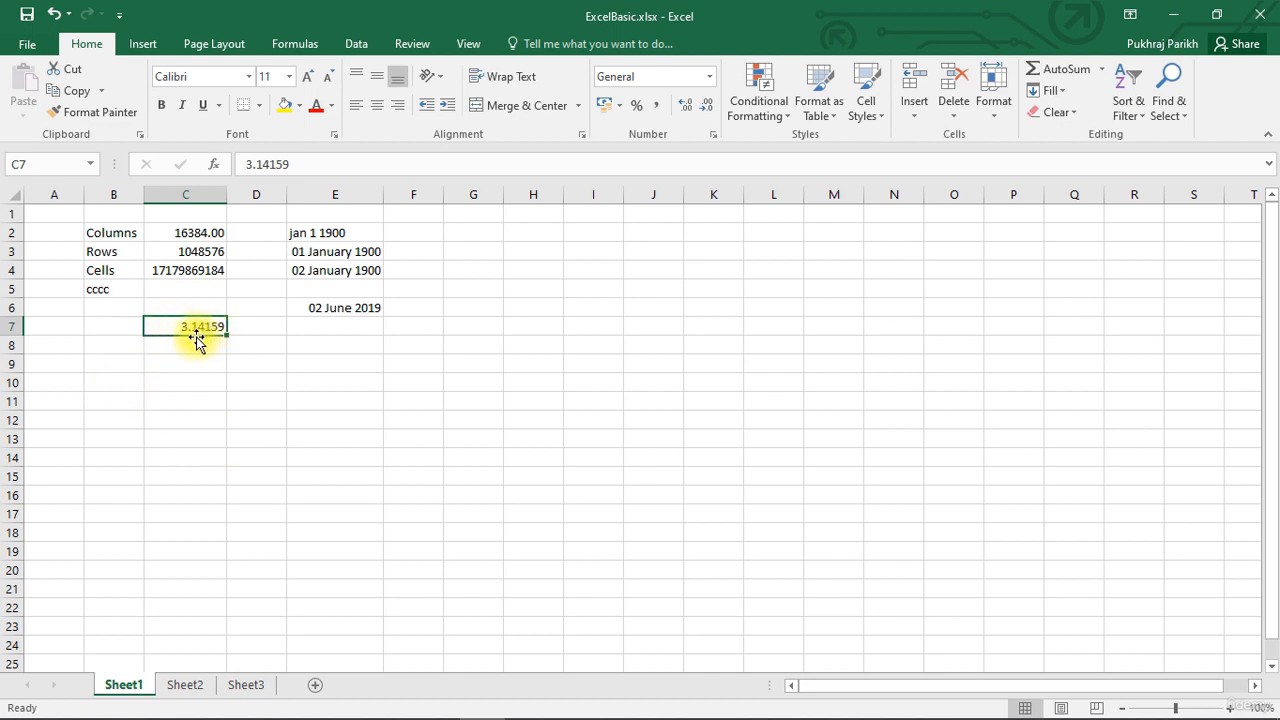
click(706, 108)
click(706, 108)
click(706, 108)
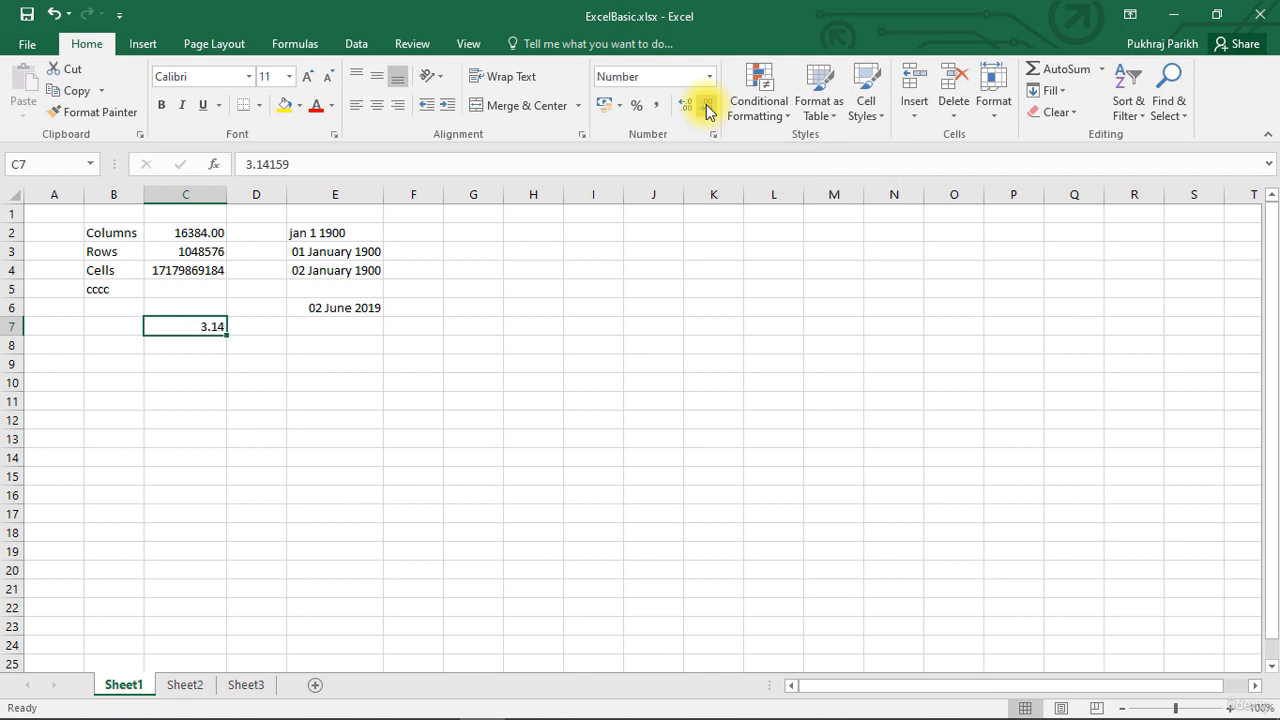